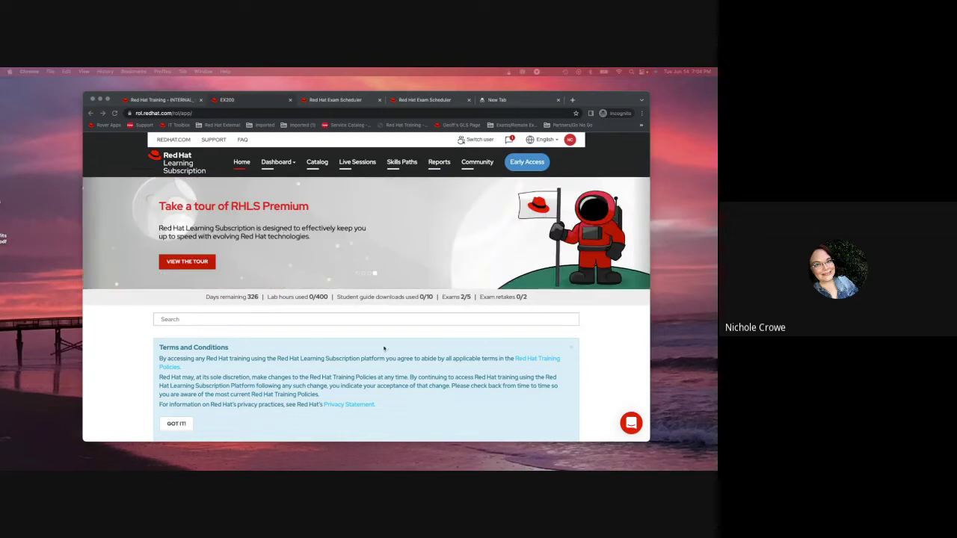
Review the subscription's remaining days and exam usage on the Red Hat Learning Subscription home page
scroll(442, 398, down, 3)
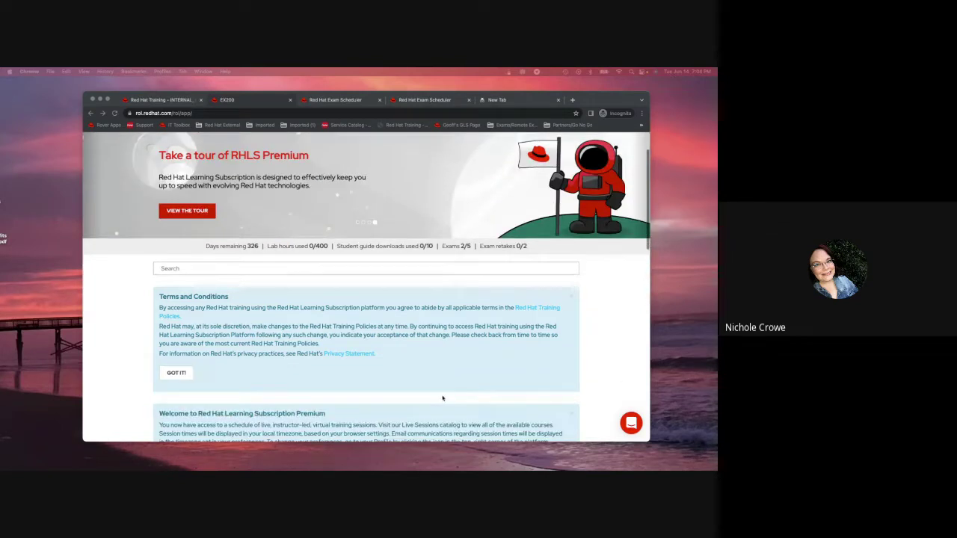
scroll(442, 397, up, 3)
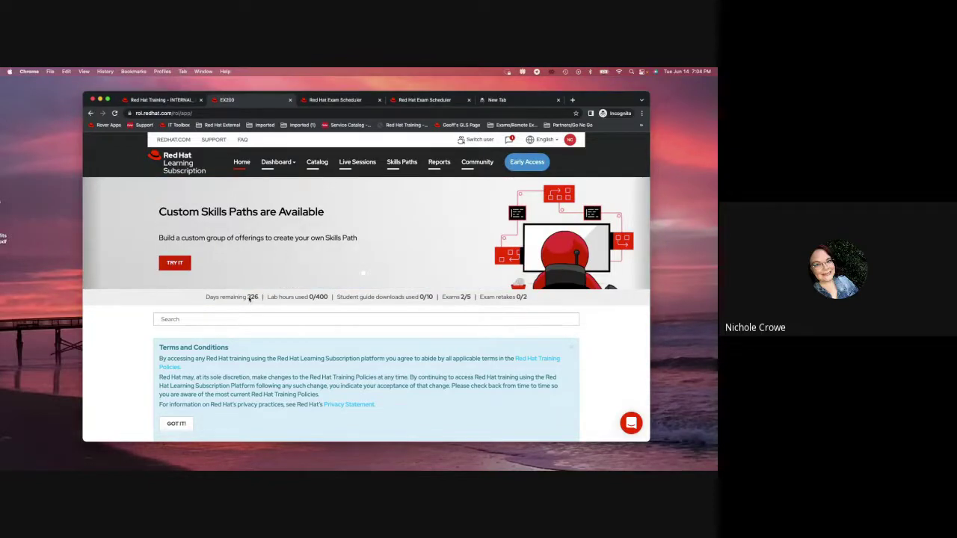
drag(259, 299, 207, 296)
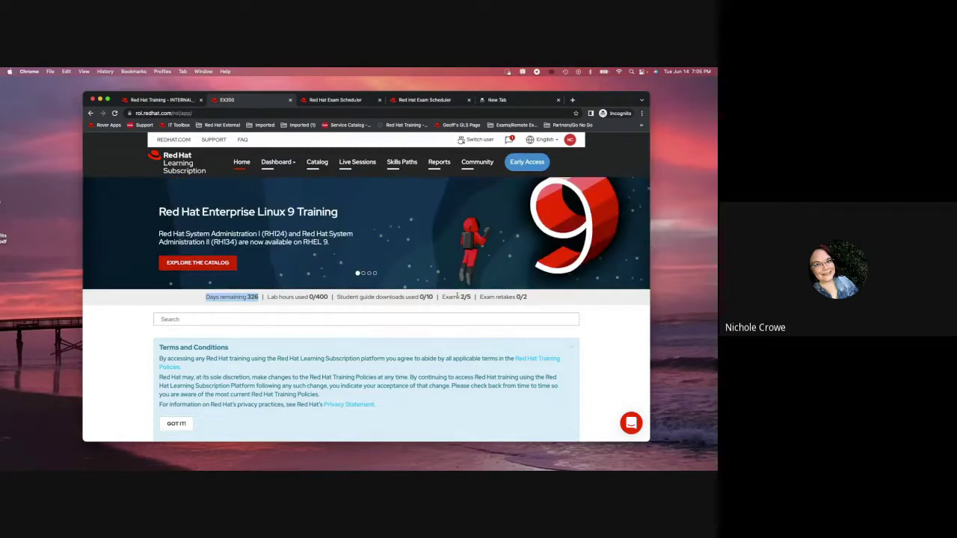
drag(471, 297, 441, 297)
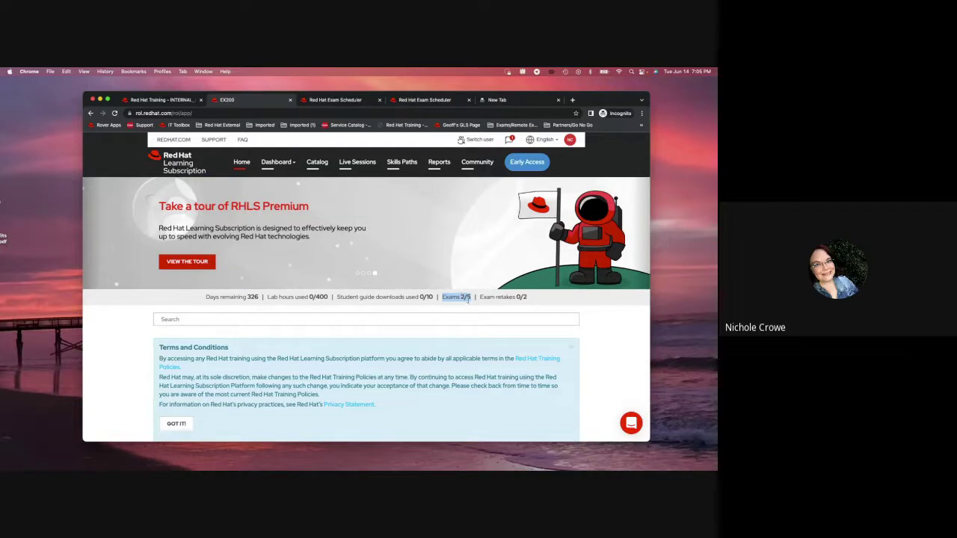
Search the learning subscription for "Ex200"
scroll(453, 346, down, 1)
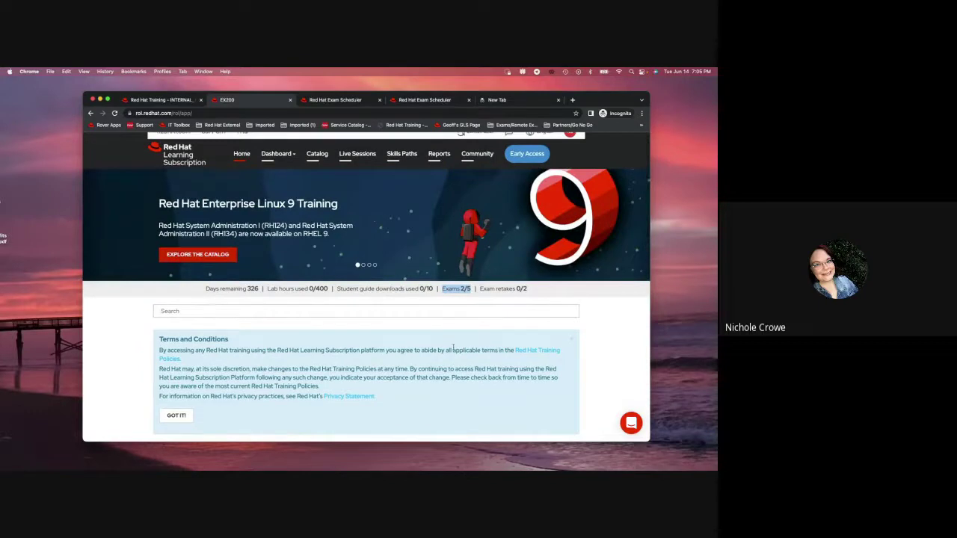
click(180, 310)
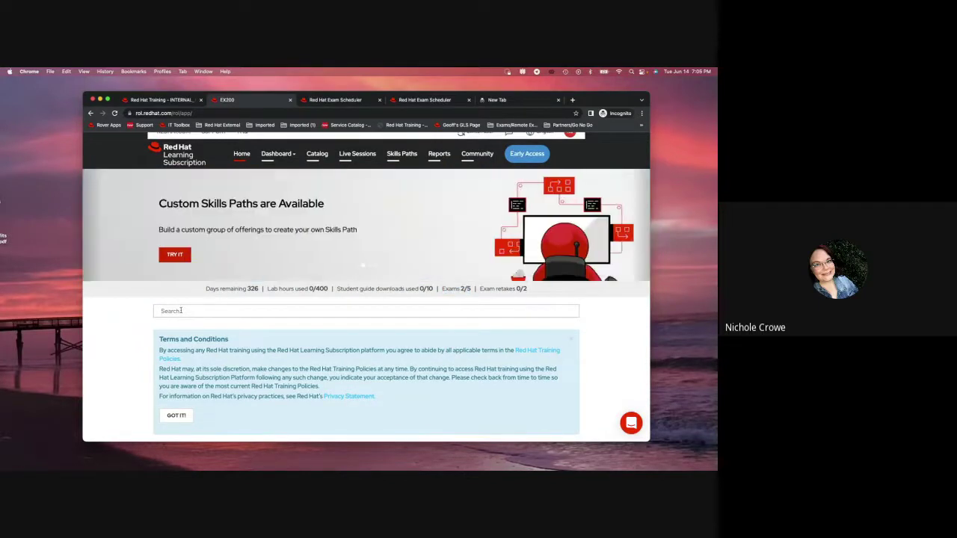
text(Ex)
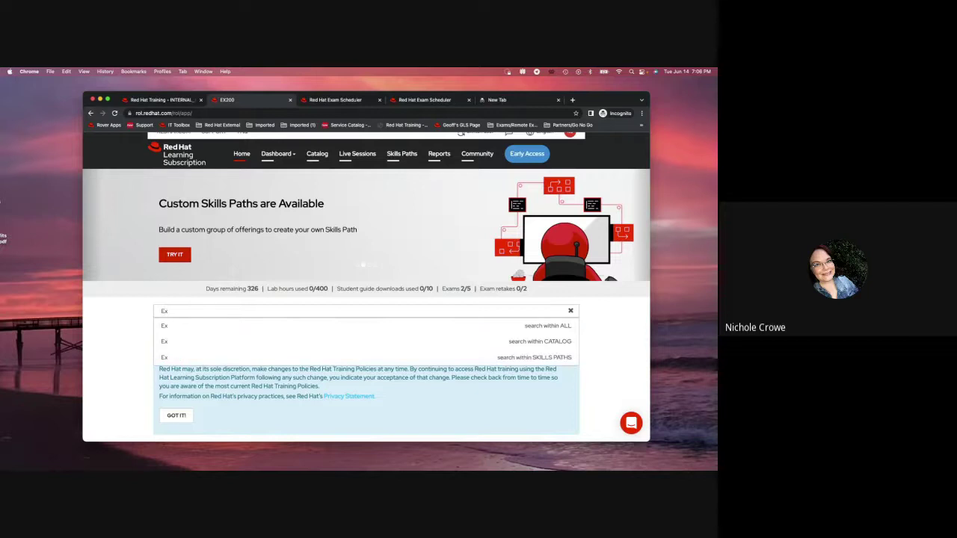
text(200)
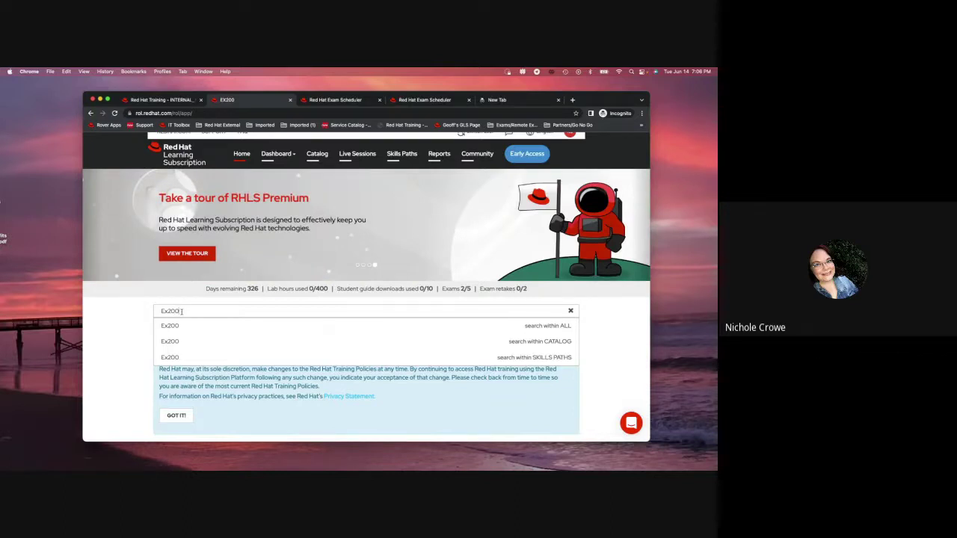
key(Return)
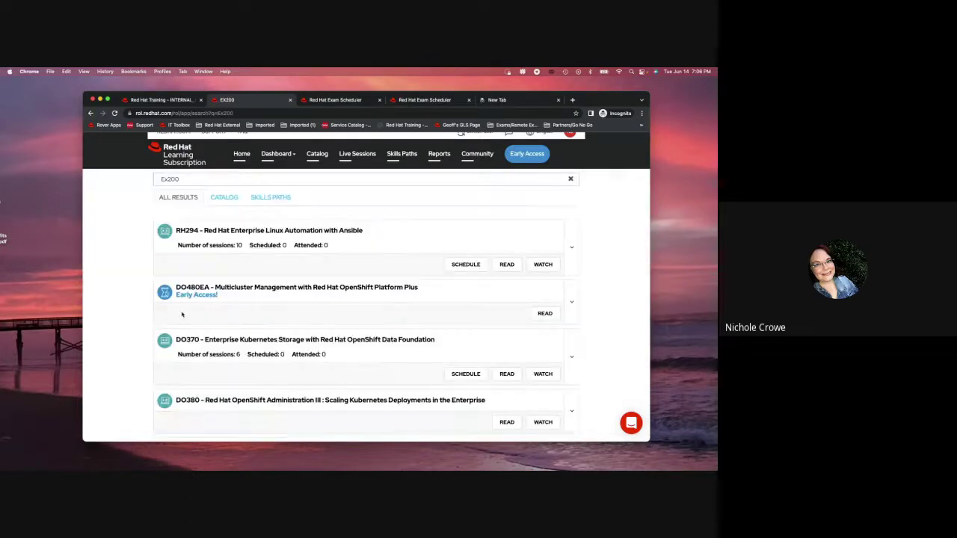
Limit the search results to the catalog and open the EX200 Red Hat Certified System Administrator (RHCSA) exam
scroll(297, 294, down, 5)
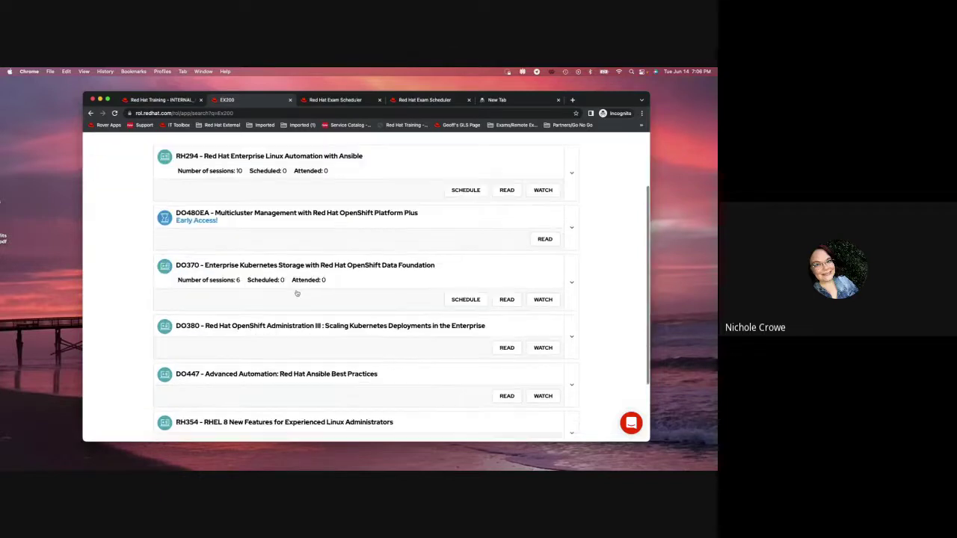
scroll(297, 294, up, 5)
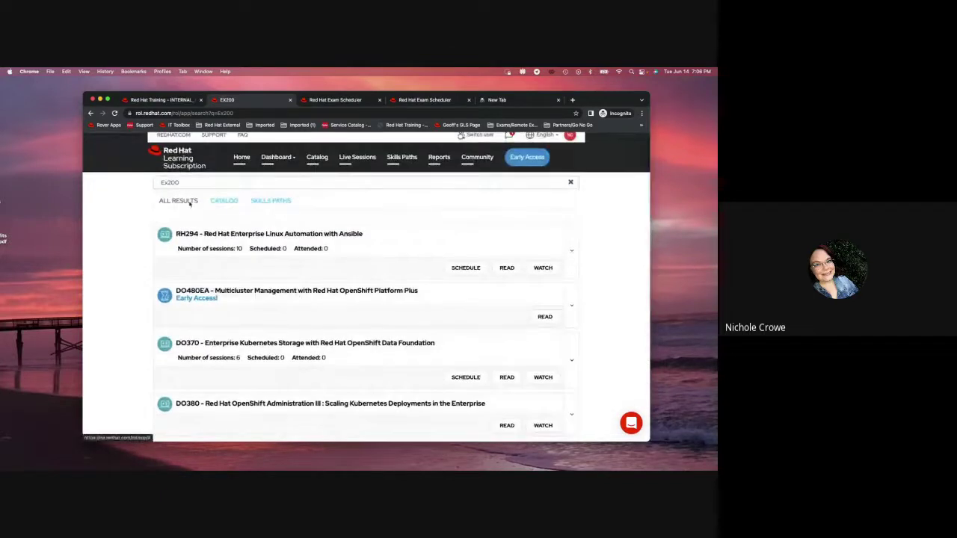
click(226, 205)
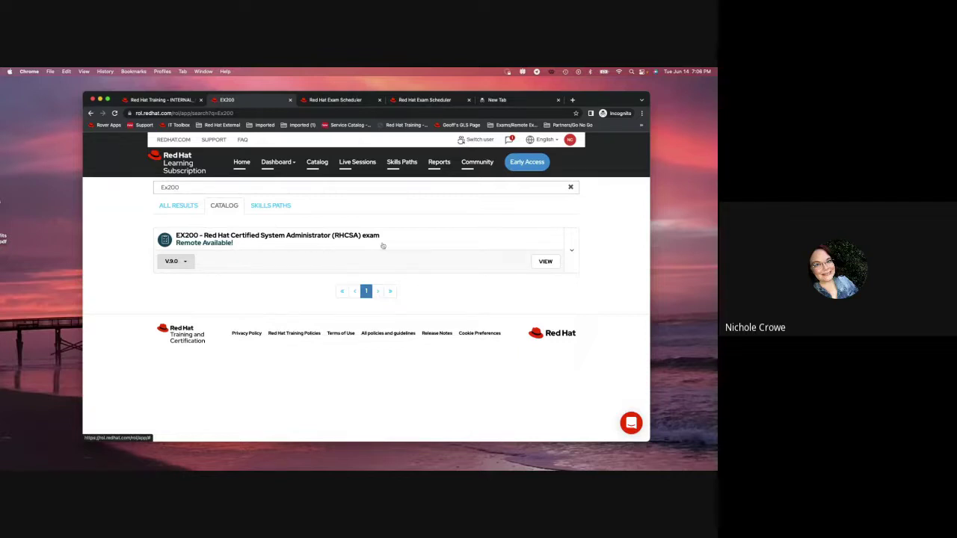
click(546, 265)
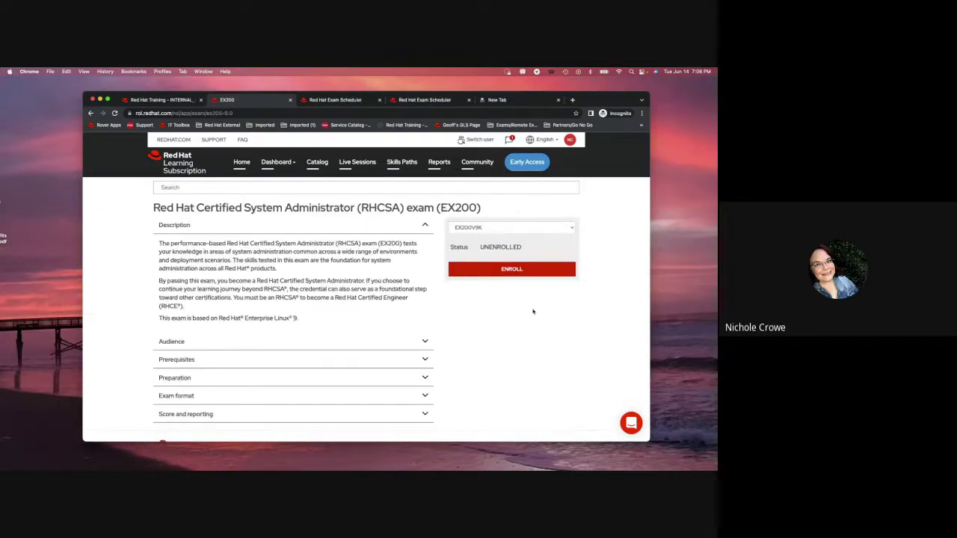
Check the available versions of the RHCSA exam and select EX200V8K
scroll(531, 315, down, 1)
scroll(532, 315, down, 1)
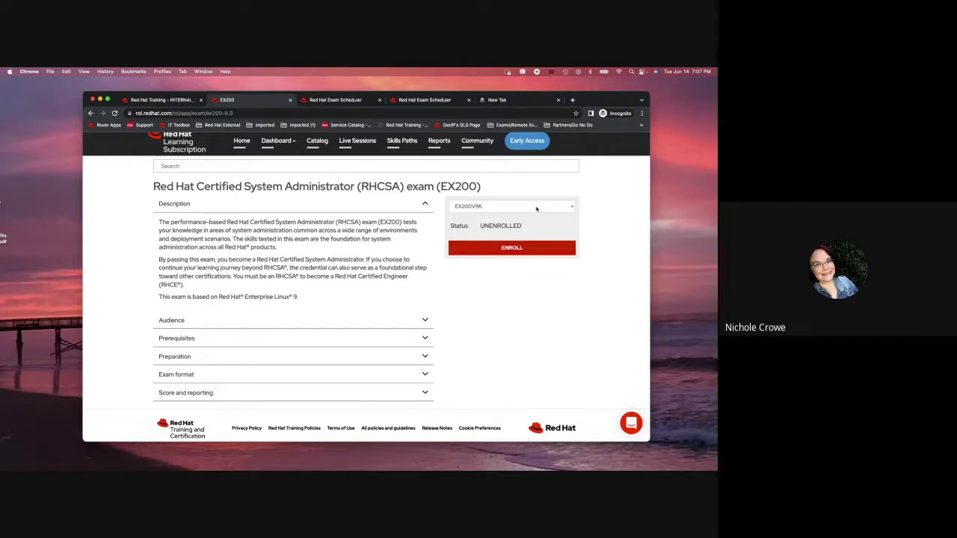
click(537, 207)
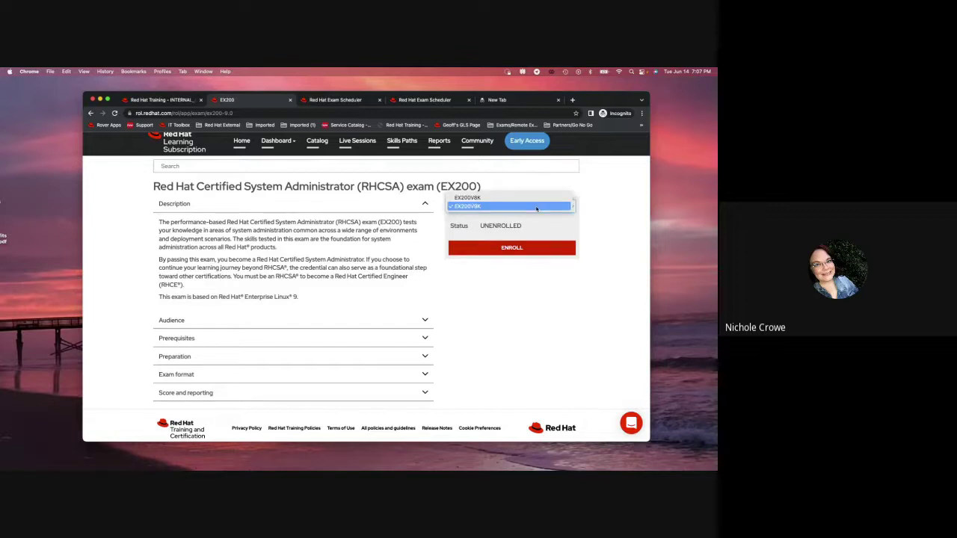
click(561, 207)
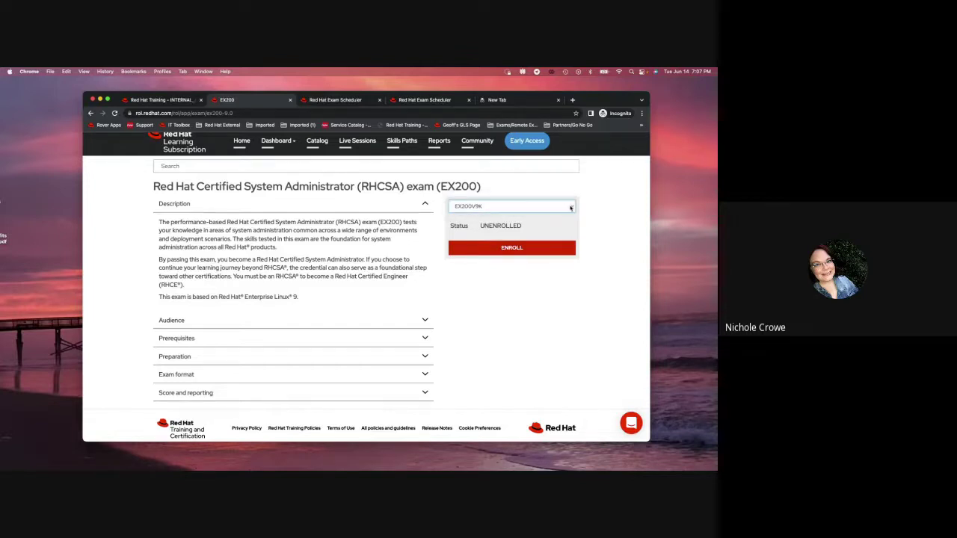
click(571, 208)
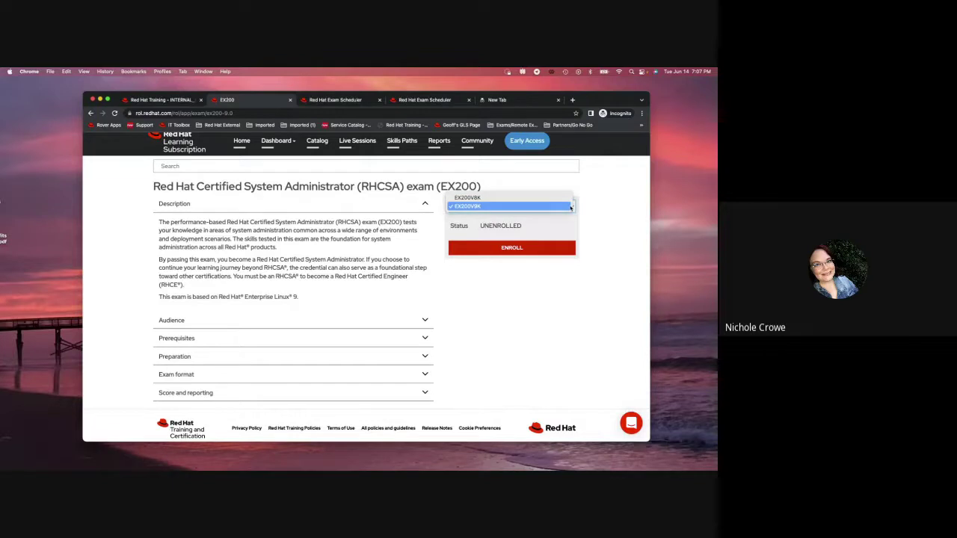
click(540, 208)
click(542, 209)
click(541, 208)
click(538, 207)
click(537, 206)
click(534, 205)
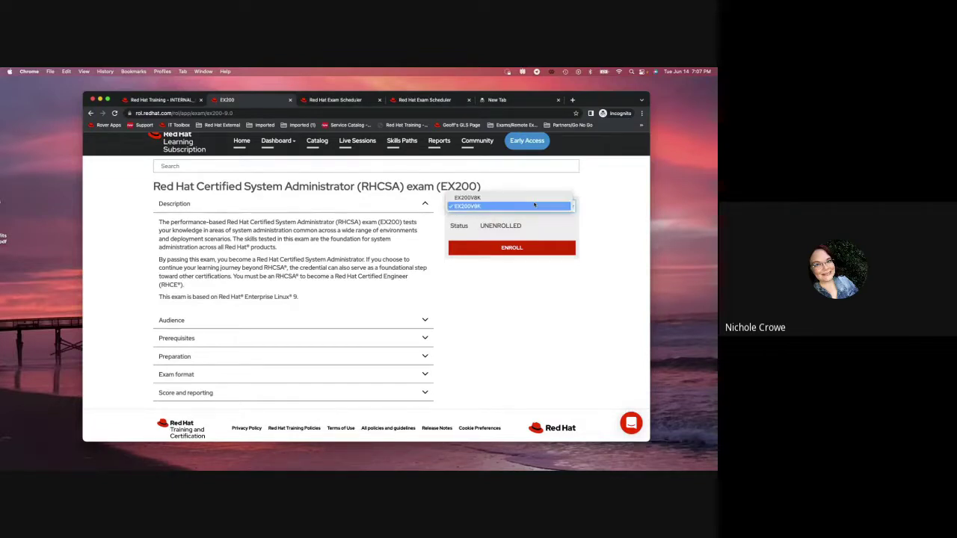
click(471, 198)
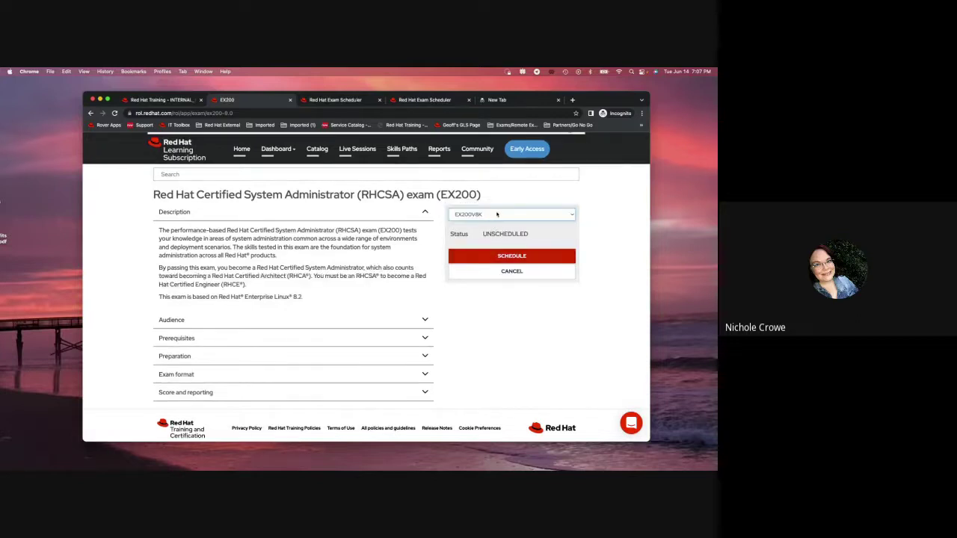
Switch the exam version to EX200V9K and back to EX200V8K to compare their enrollment statuses
click(498, 215)
click(492, 223)
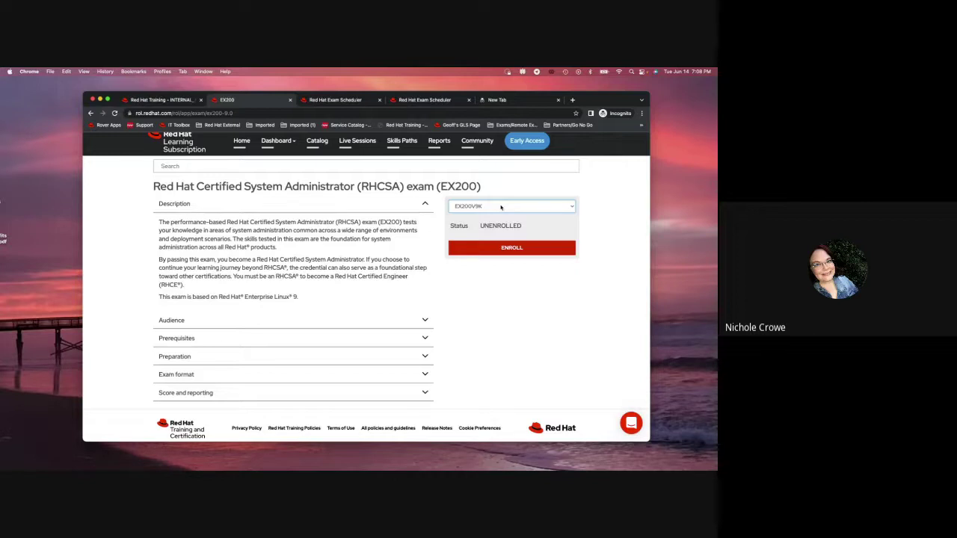
click(501, 208)
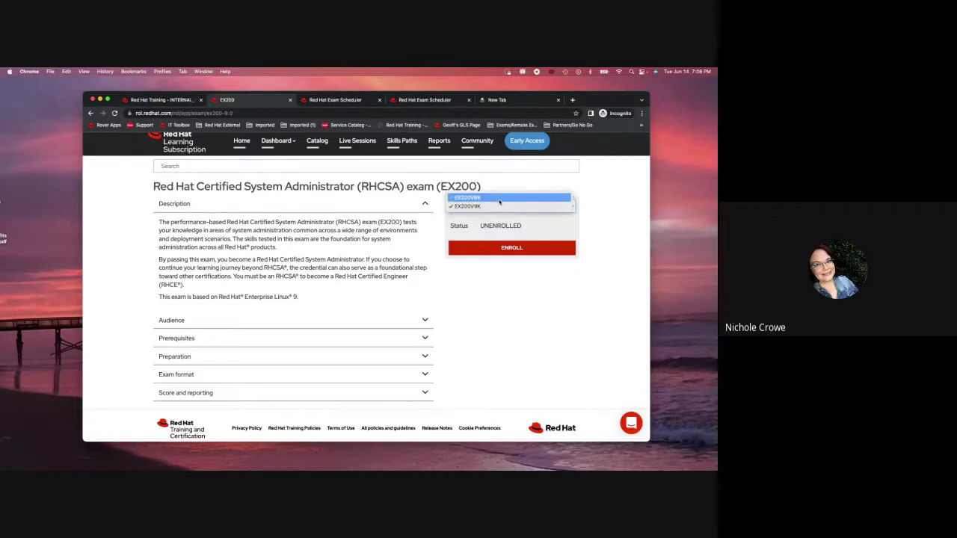
click(500, 200)
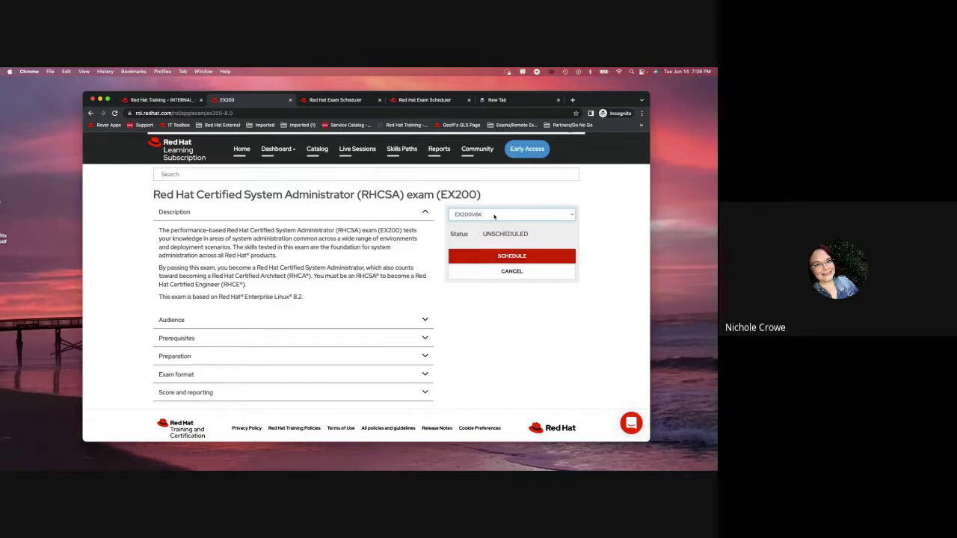
Select exam version EX200V9K, open its enrollment confirmation and dismiss it without enrolling
click(494, 215)
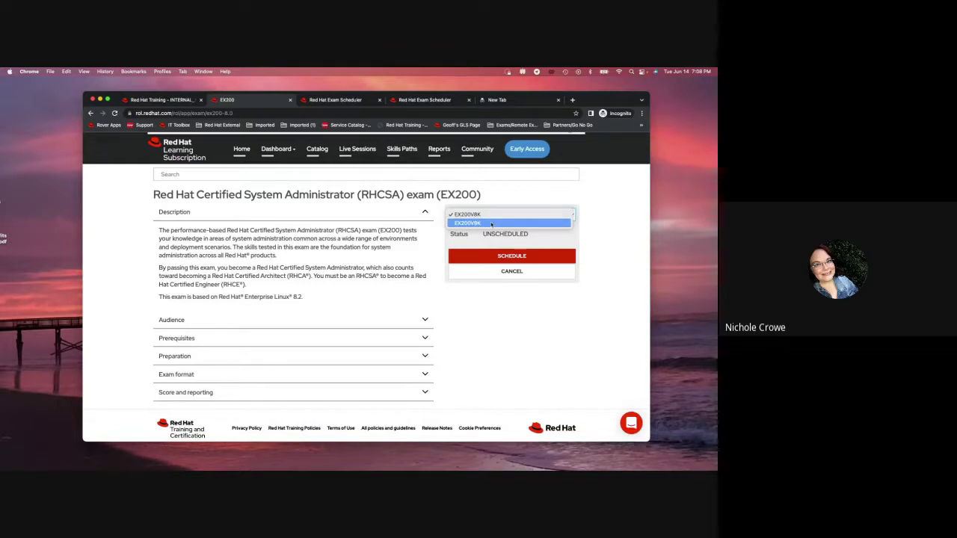
click(491, 223)
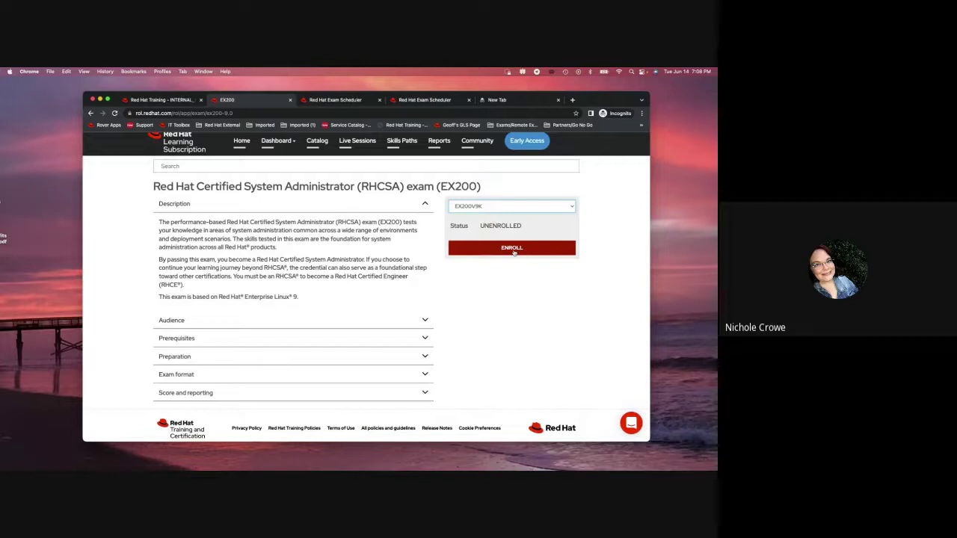
click(513, 252)
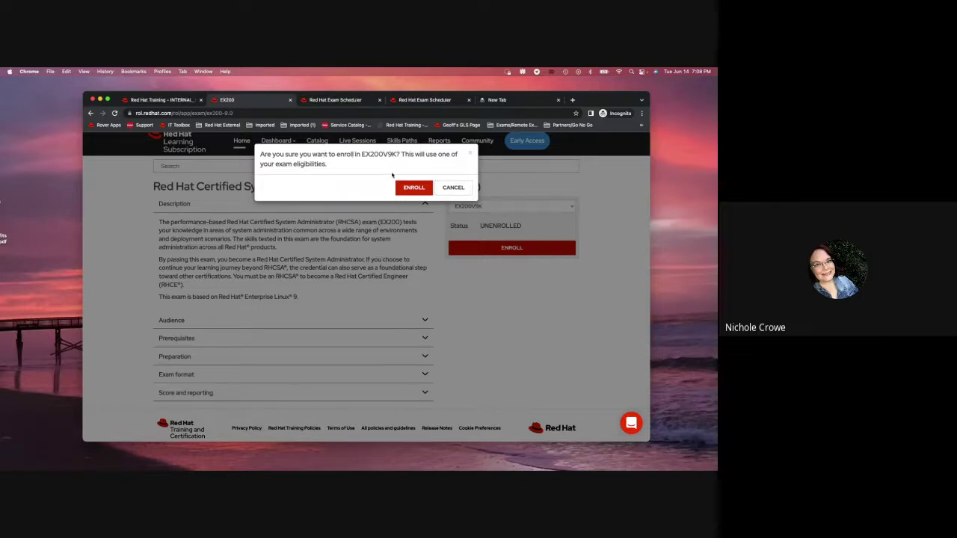
click(471, 155)
Select exam version EX200V8K, check its status and start scheduling it in the exam scheduler
click(518, 204)
click(515, 198)
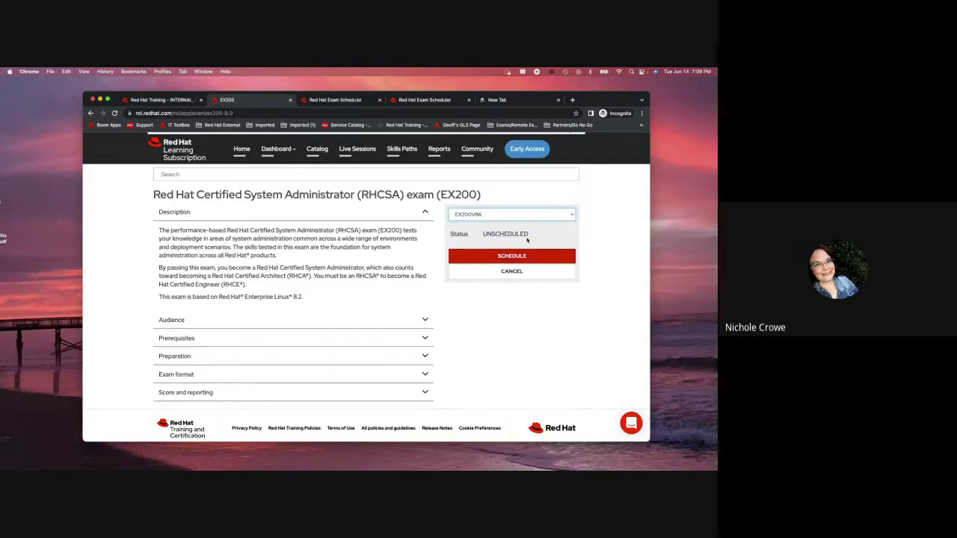
drag(530, 236, 448, 234)
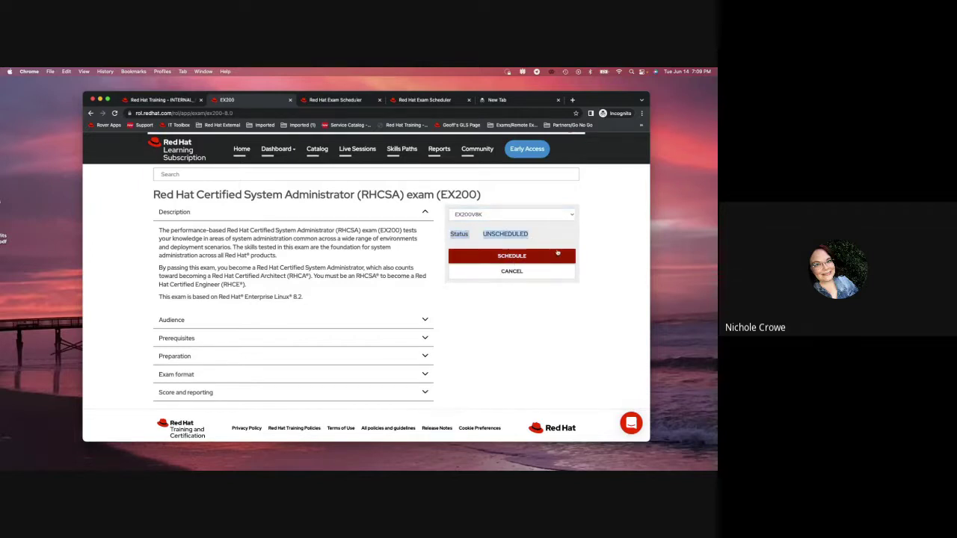
click(546, 235)
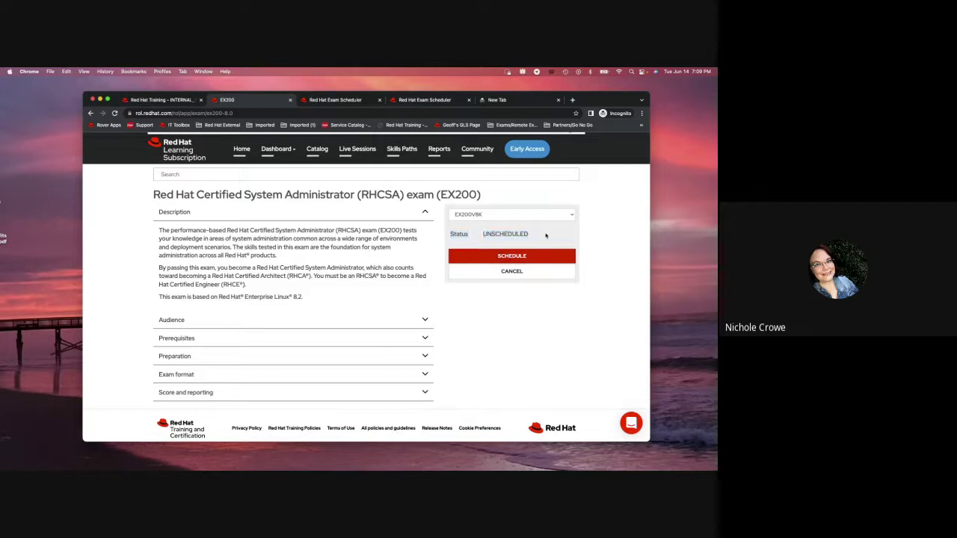
click(513, 257)
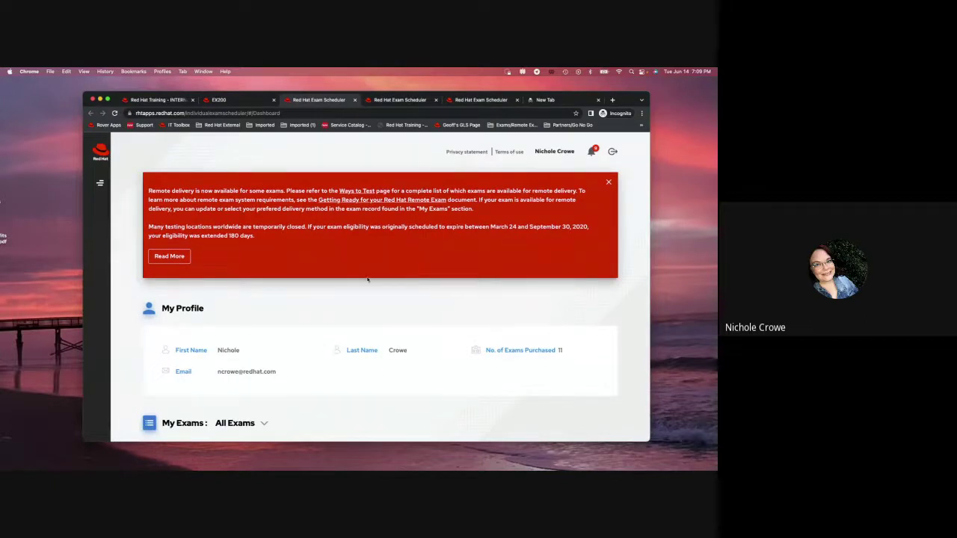
Open the unexpired EX200V8K Red Hat Certified System Administrator Exam among the listed exams
scroll(371, 295, down, 10)
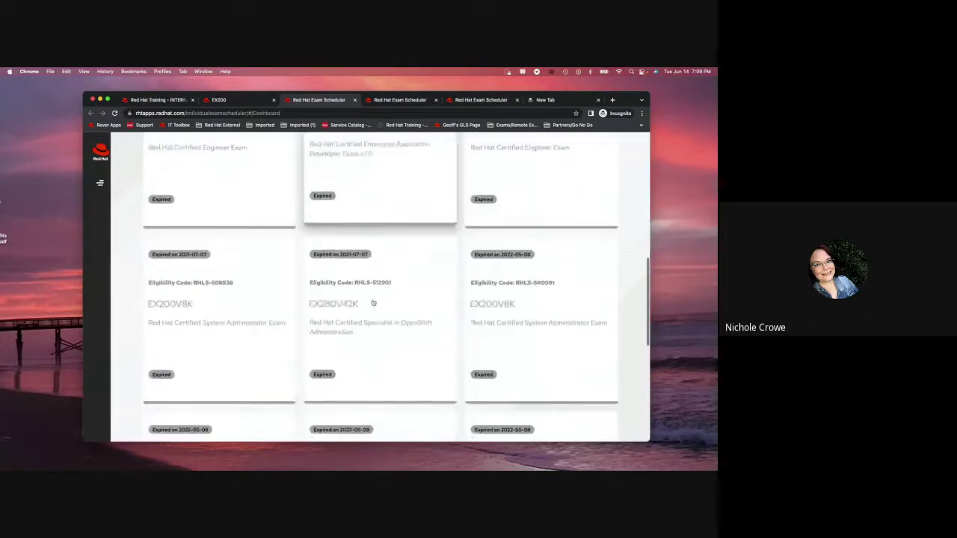
scroll(373, 302, down, 8)
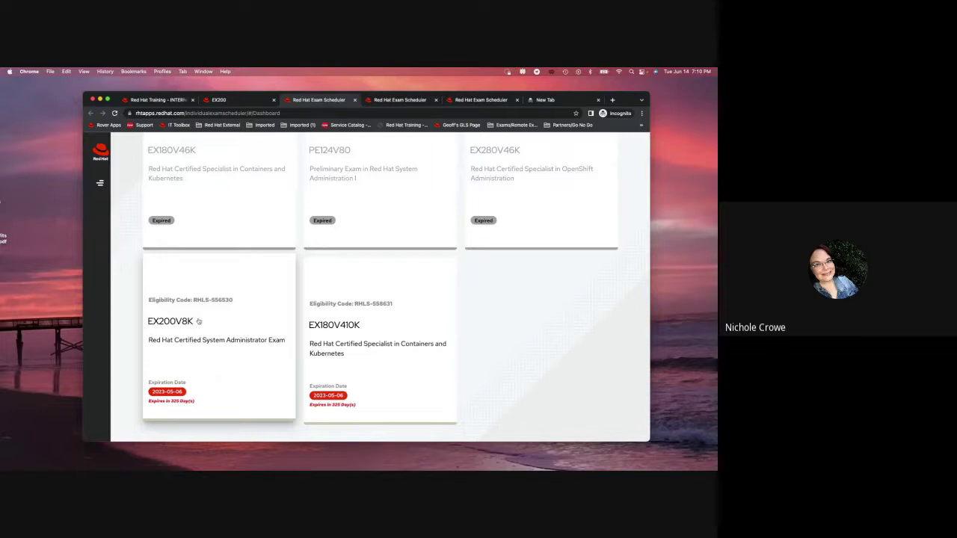
click(205, 320)
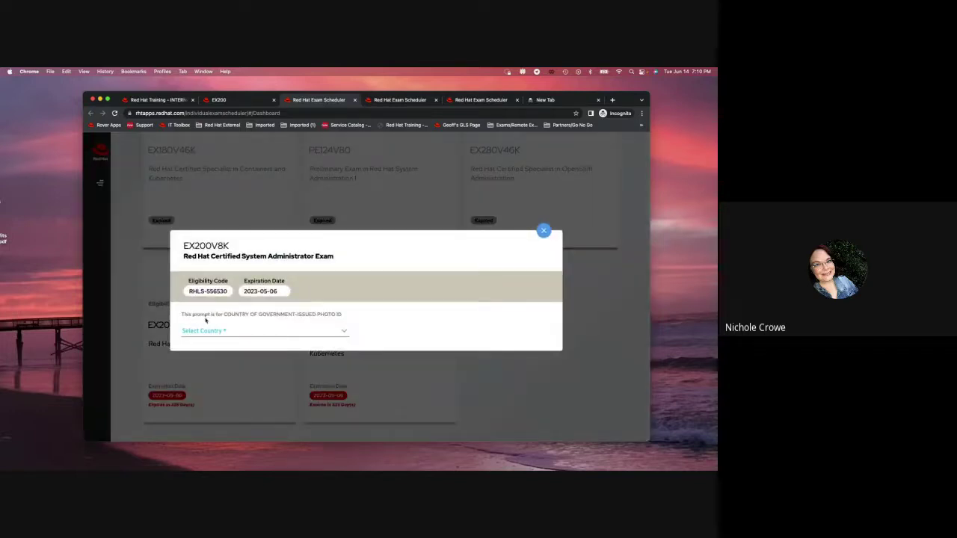
Set the country of the government-issued photo ID to United States and choose the Remote exam type
click(212, 334)
scroll(232, 373, down, 20)
scroll(232, 373, down, 15)
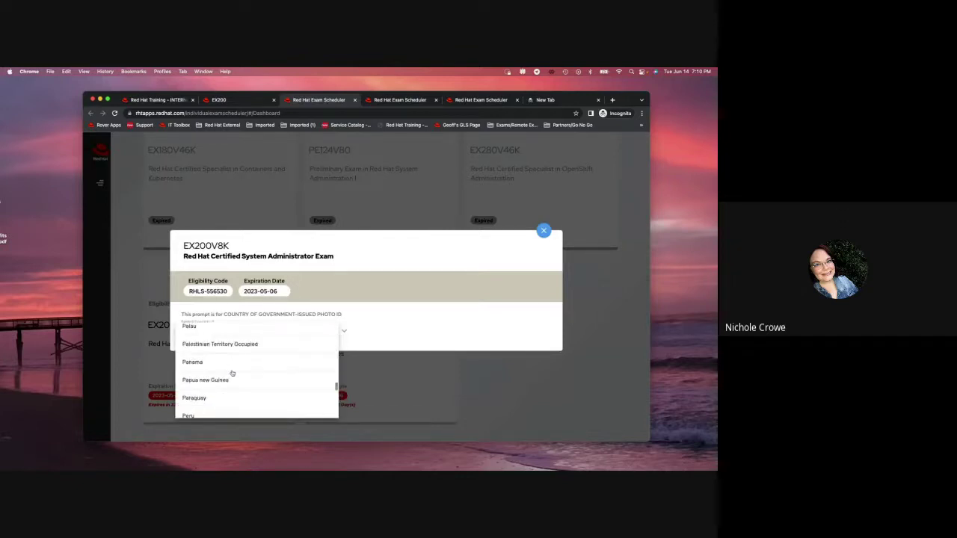
scroll(232, 373, down, 15)
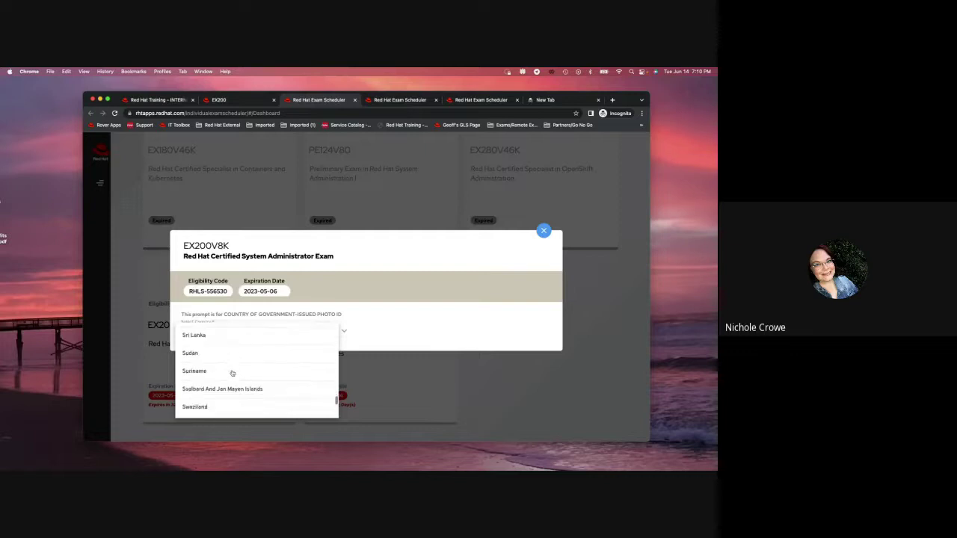
scroll(232, 373, down, 5)
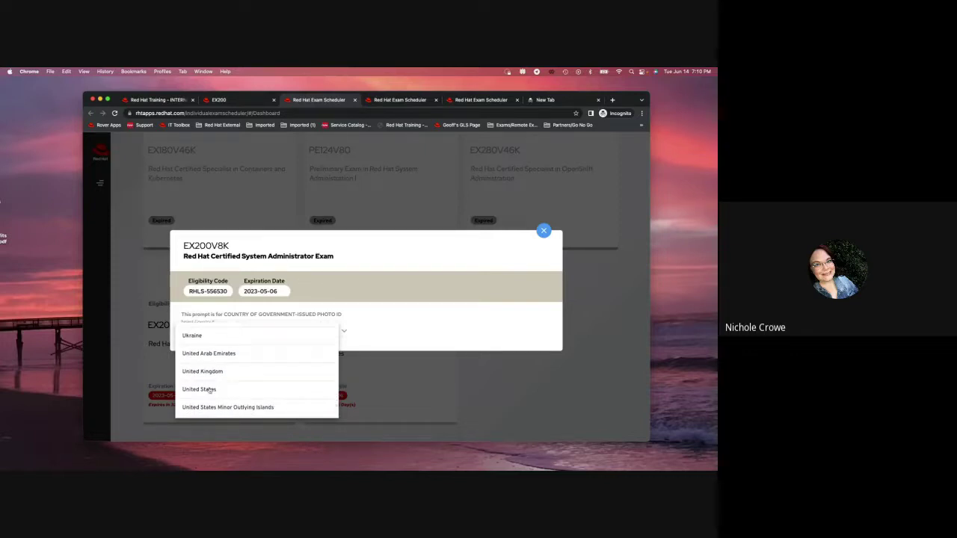
click(211, 391)
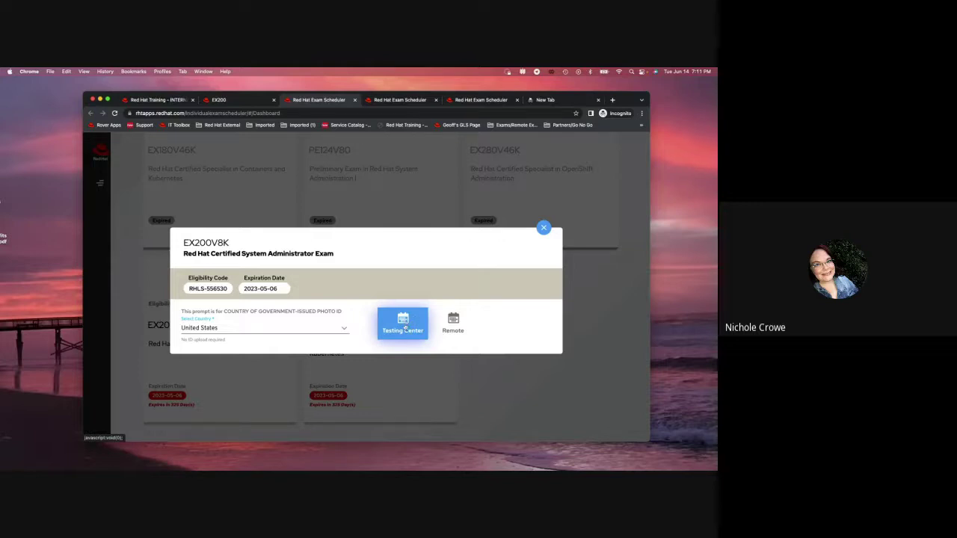
click(453, 321)
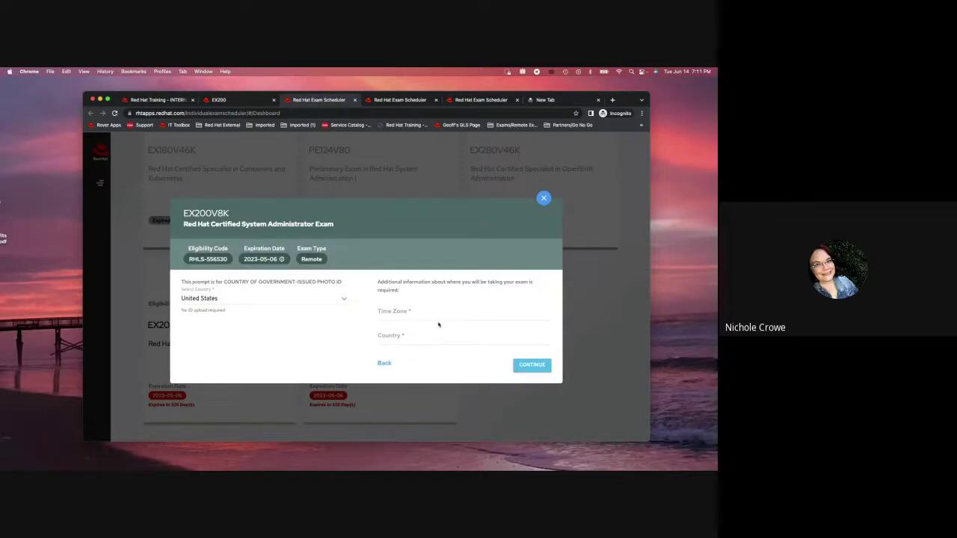
Set the country where the remote exam will be taken to United States
click(394, 334)
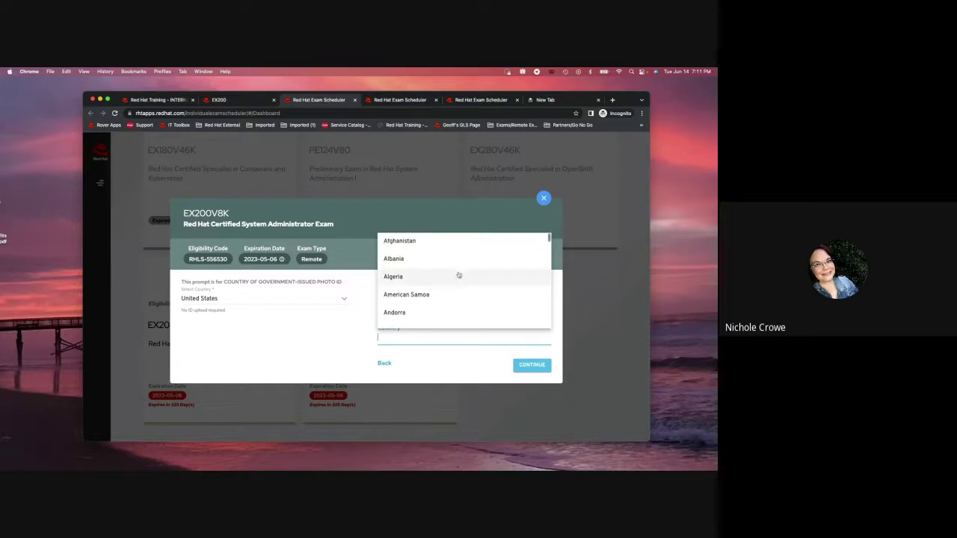
scroll(459, 275, down, 20)
scroll(459, 275, down, 20)
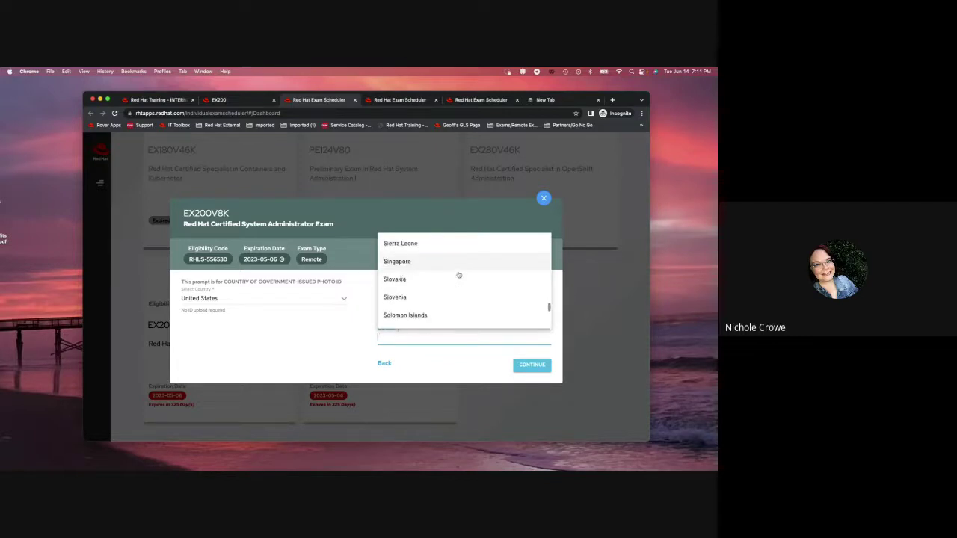
scroll(458, 275, down, 10)
scroll(456, 286, up, 6)
scroll(455, 287, up, 2)
click(411, 275)
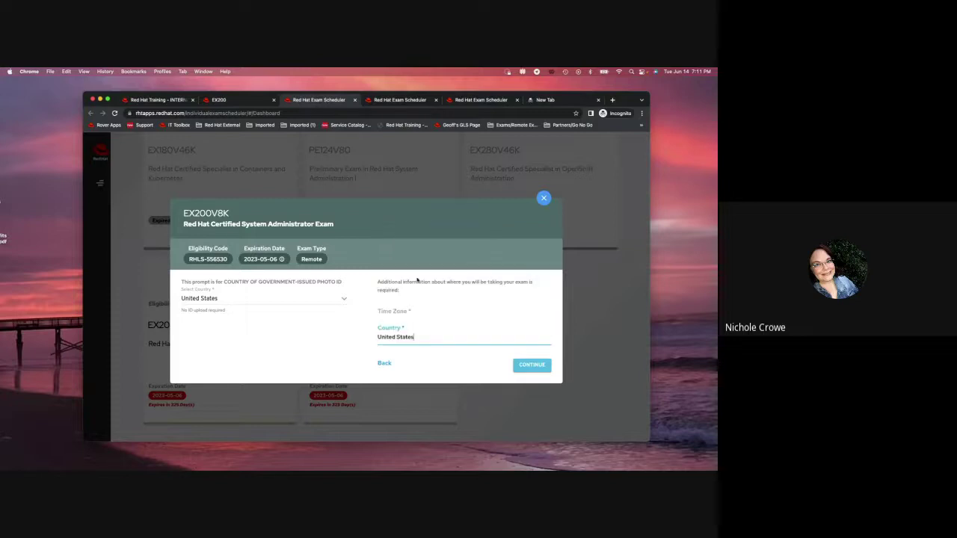
Set the exam time zone to America/New_York and continue to the date selection
click(419, 311)
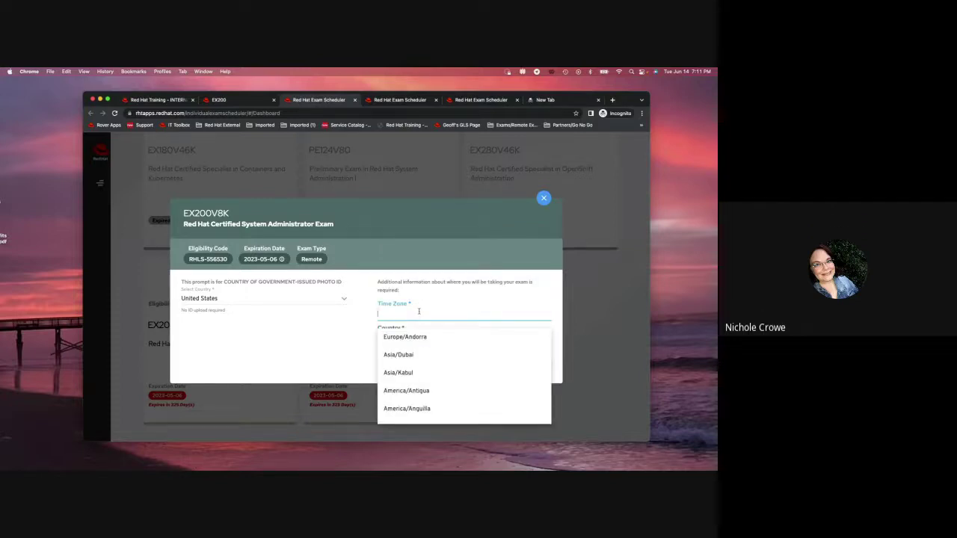
text(America/New)
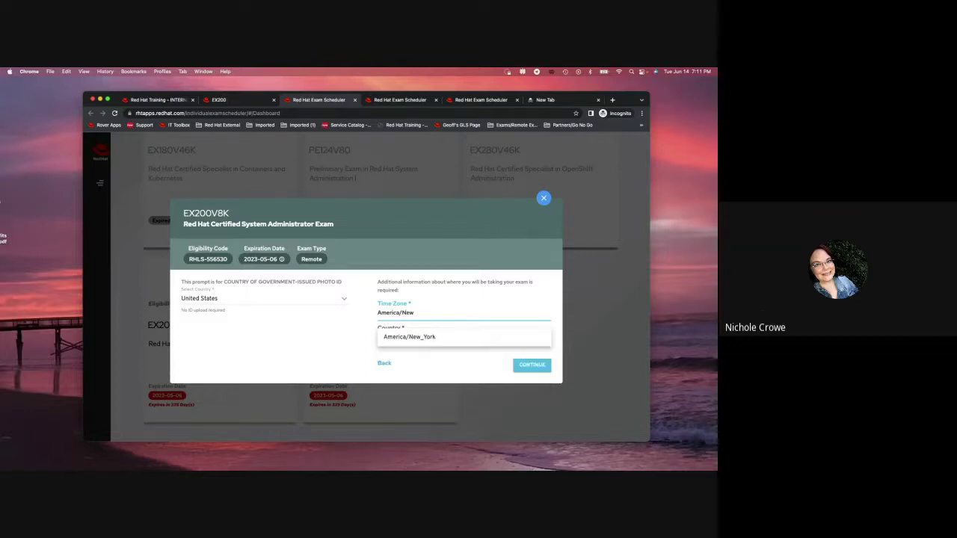
click(437, 337)
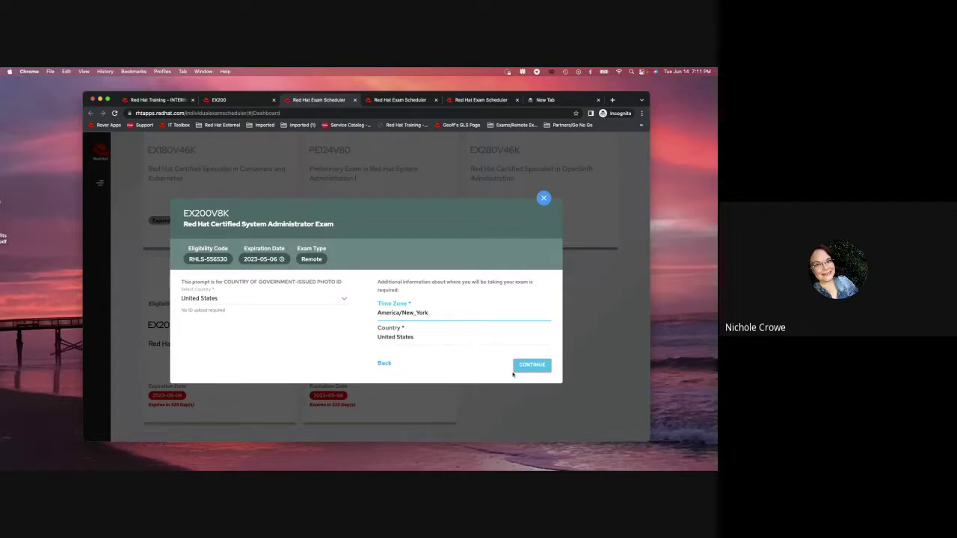
click(538, 369)
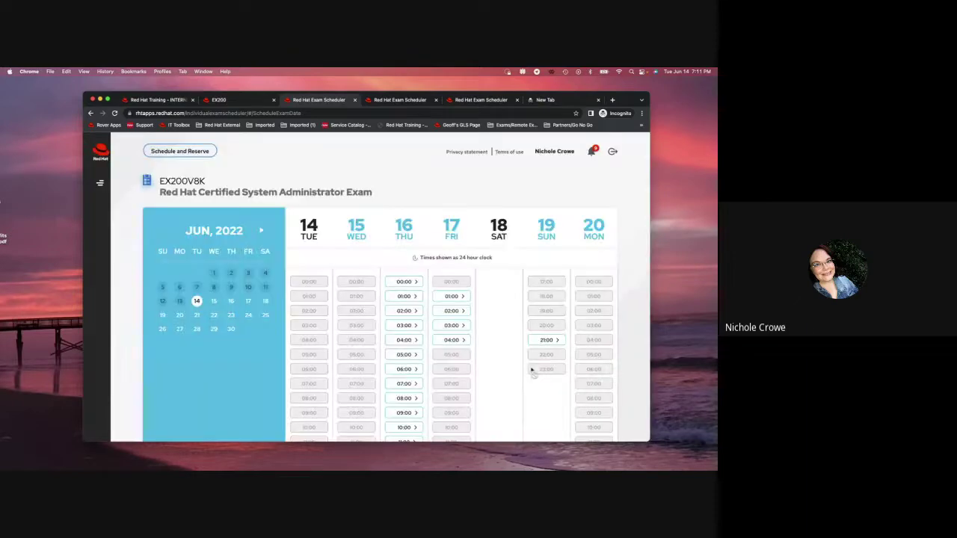
Show the week starting June 19, 2022 and examine its available time slots and the clock format note
scroll(499, 371, down, 2)
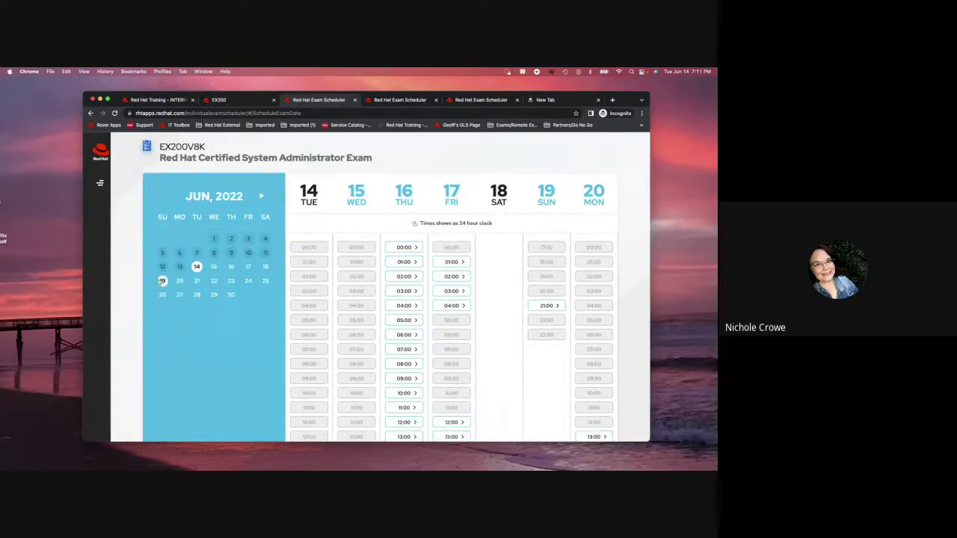
click(161, 282)
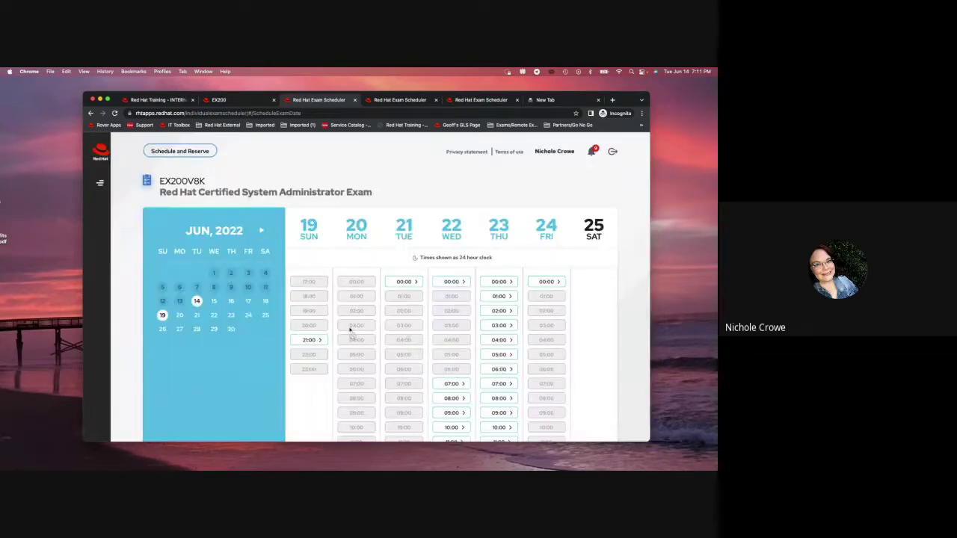
scroll(415, 345, down, 3)
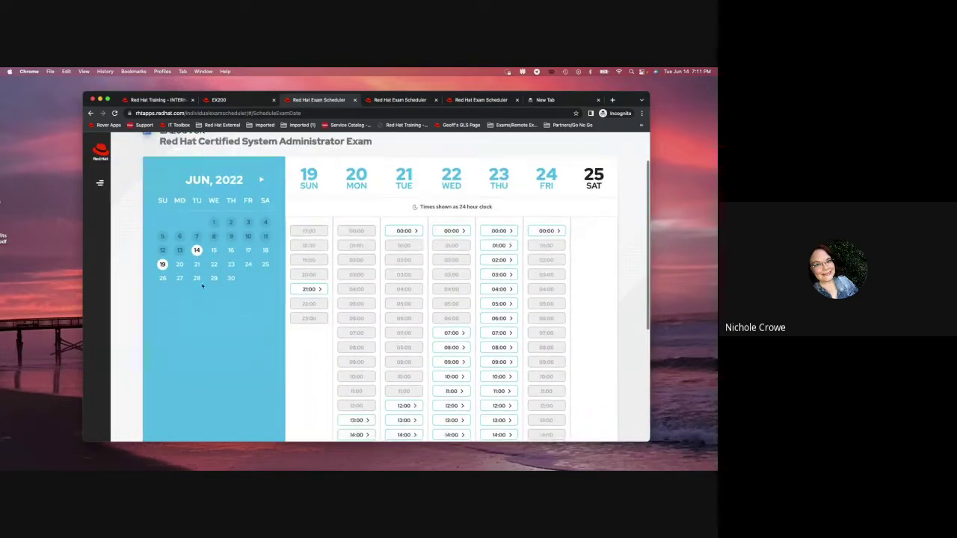
scroll(412, 342, down, 2)
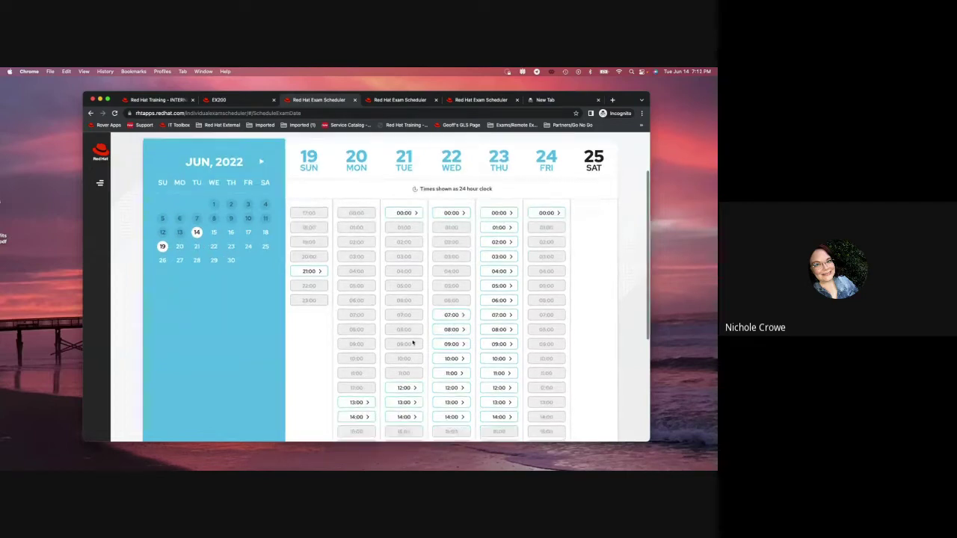
scroll(412, 342, up, 1)
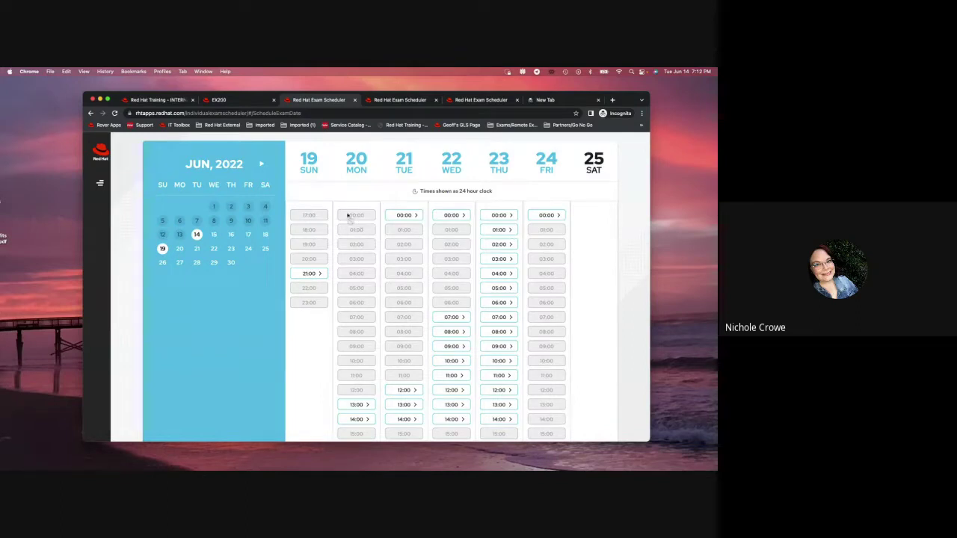
scroll(359, 220, up, 1)
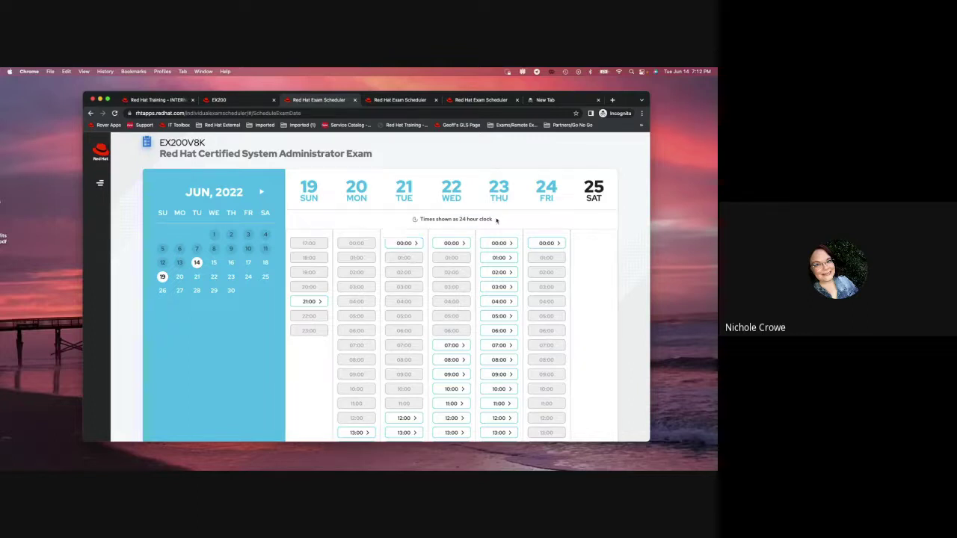
drag(496, 220, 420, 219)
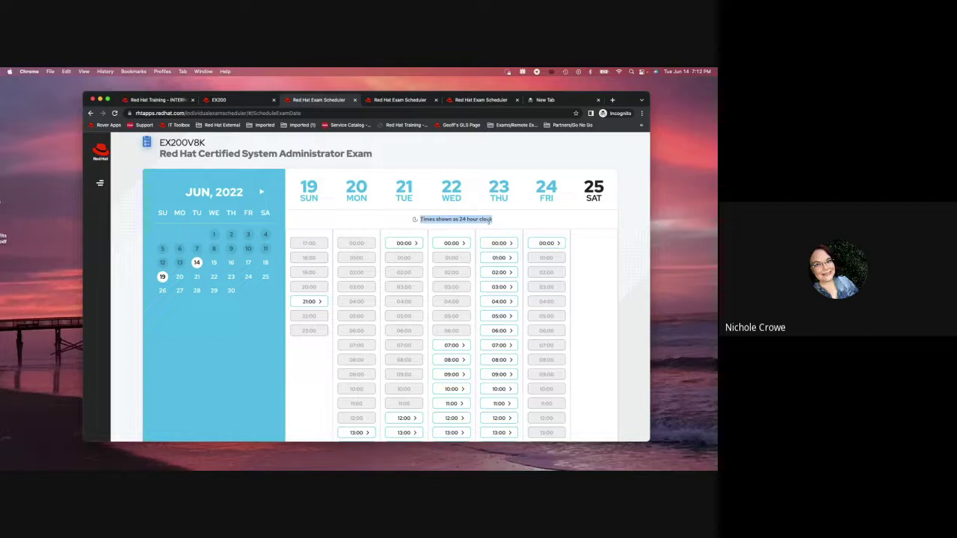
scroll(507, 222, down, 1)
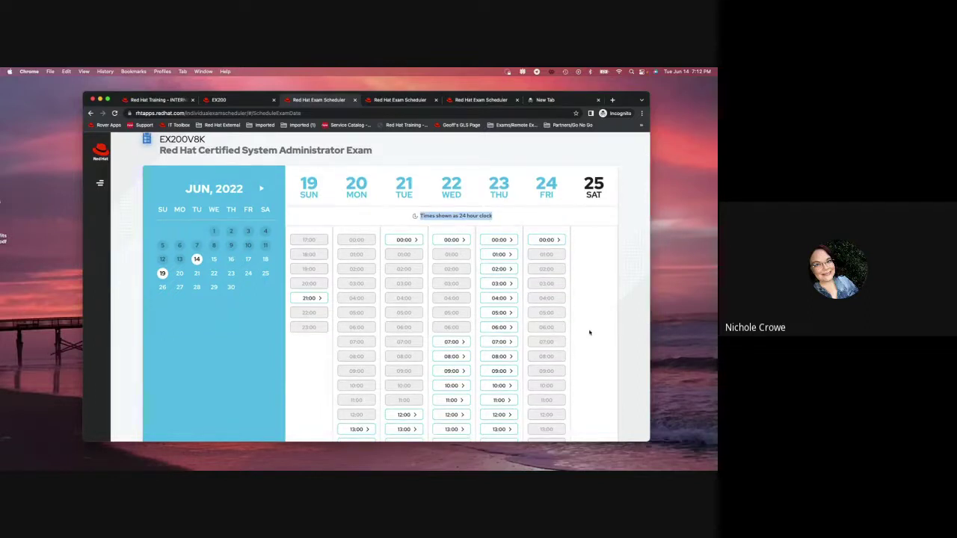
scroll(589, 333, down, 1)
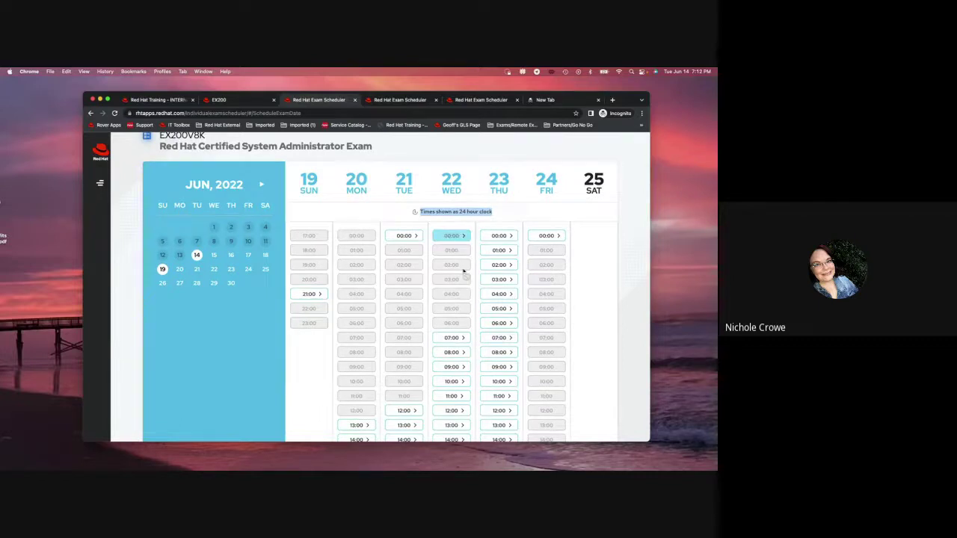
scroll(464, 273, down, 3)
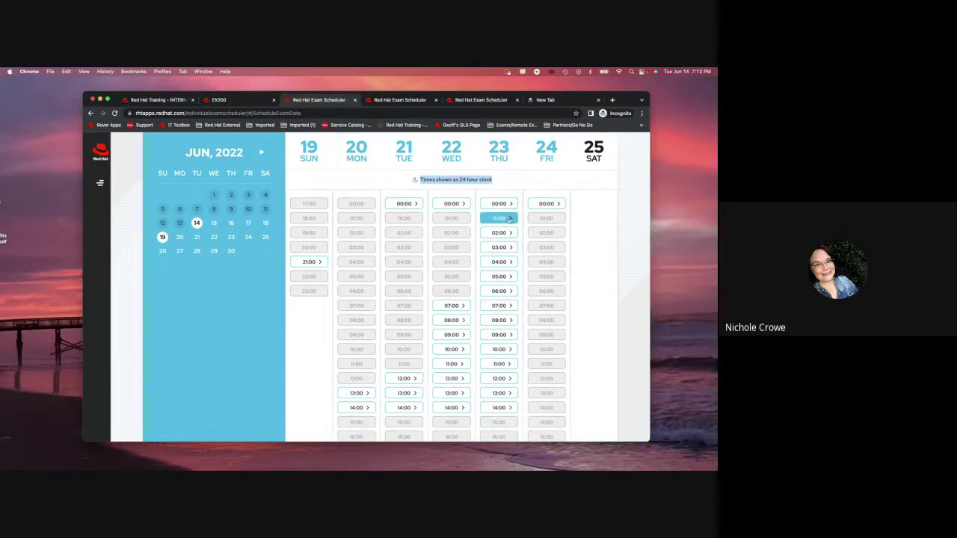
scroll(509, 219, down, 1)
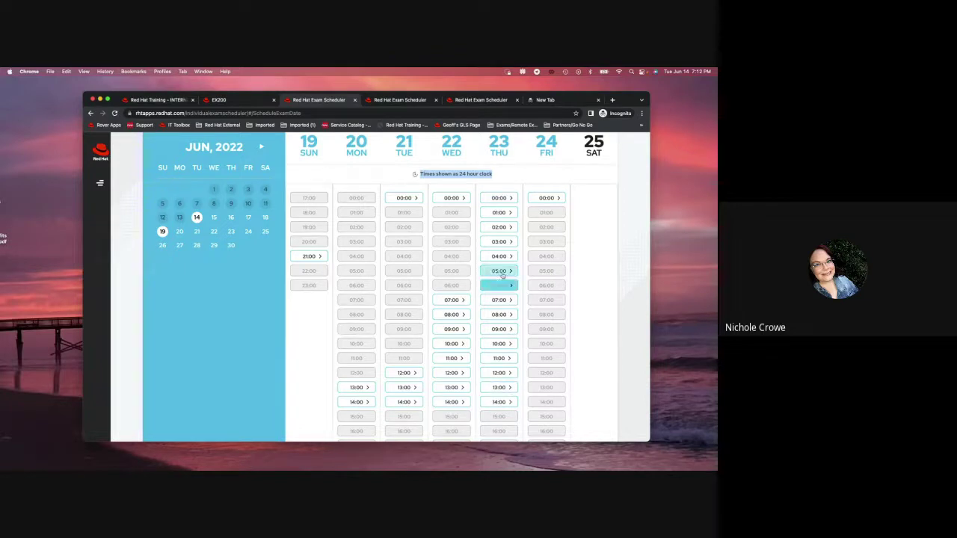
Choose the 10:15 time slot on Thursday, June 23, 2022 for the exam
click(503, 344)
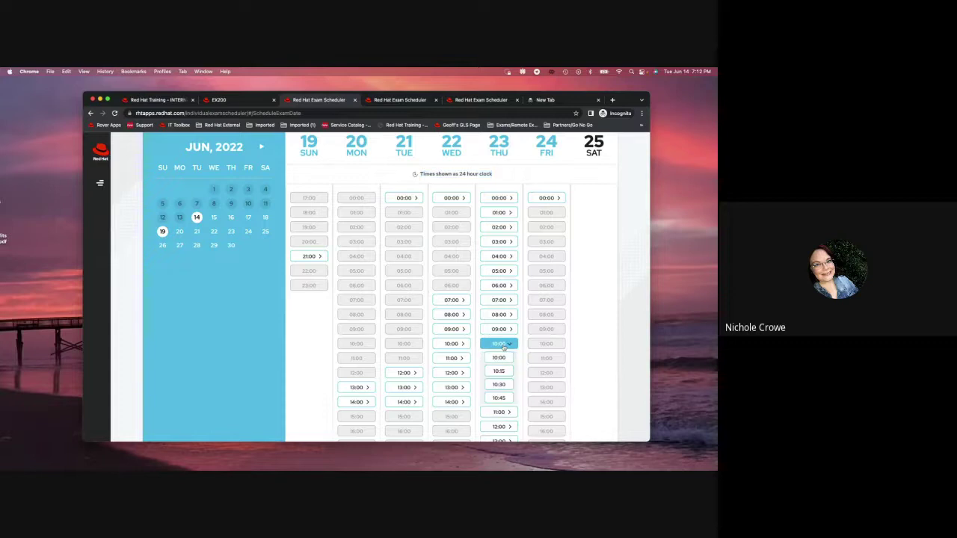
scroll(505, 347, down, 2)
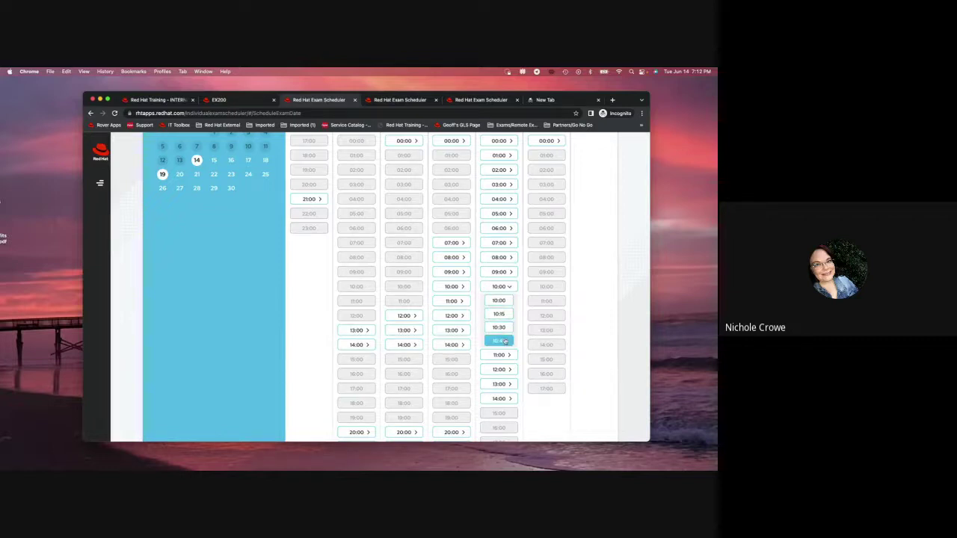
click(499, 314)
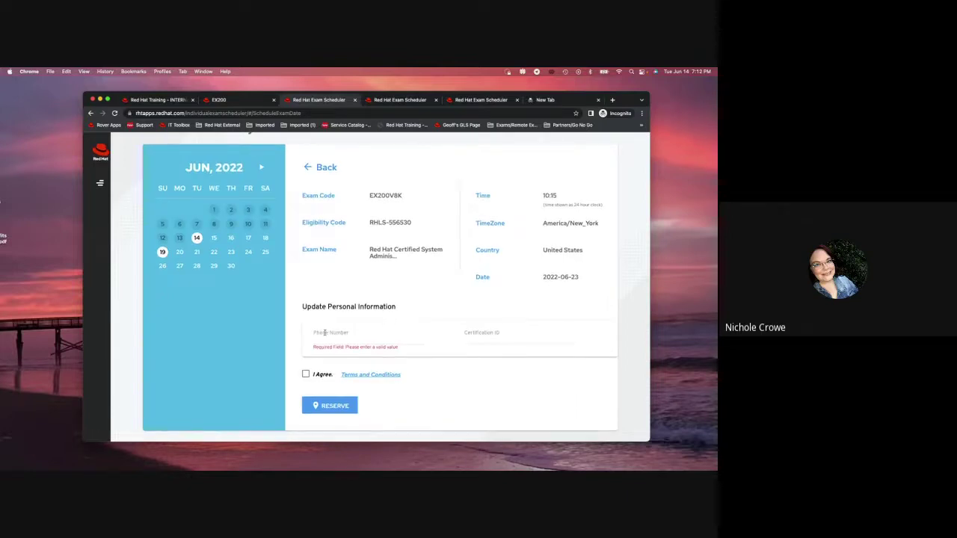
Agree to the terms and conditions, activate the Certification ID field and review the chosen exam time and time zone
click(306, 373)
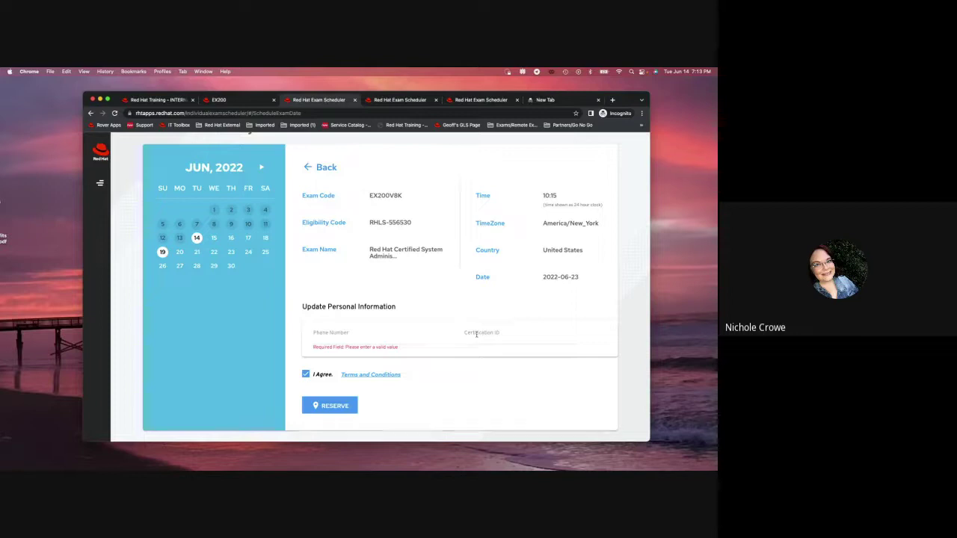
click(477, 335)
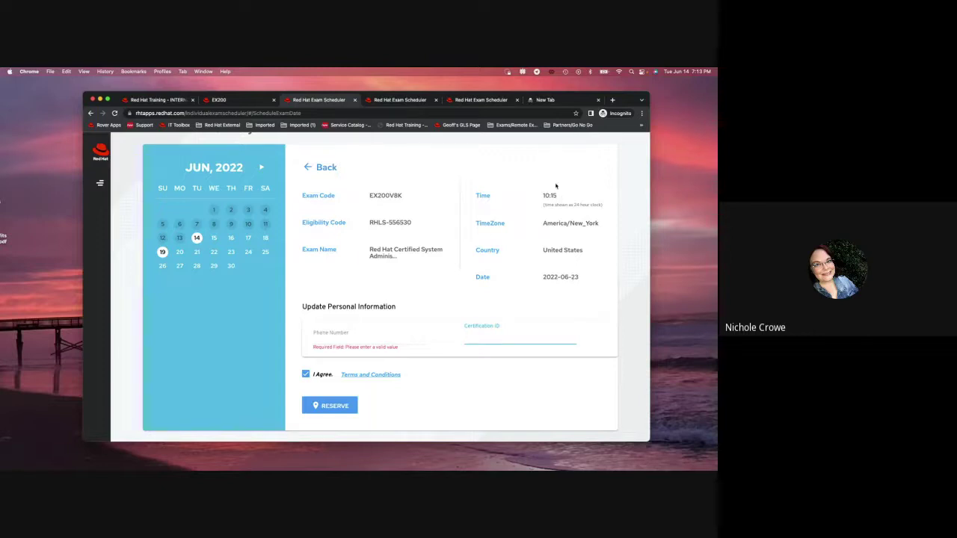
drag(557, 195, 542, 196)
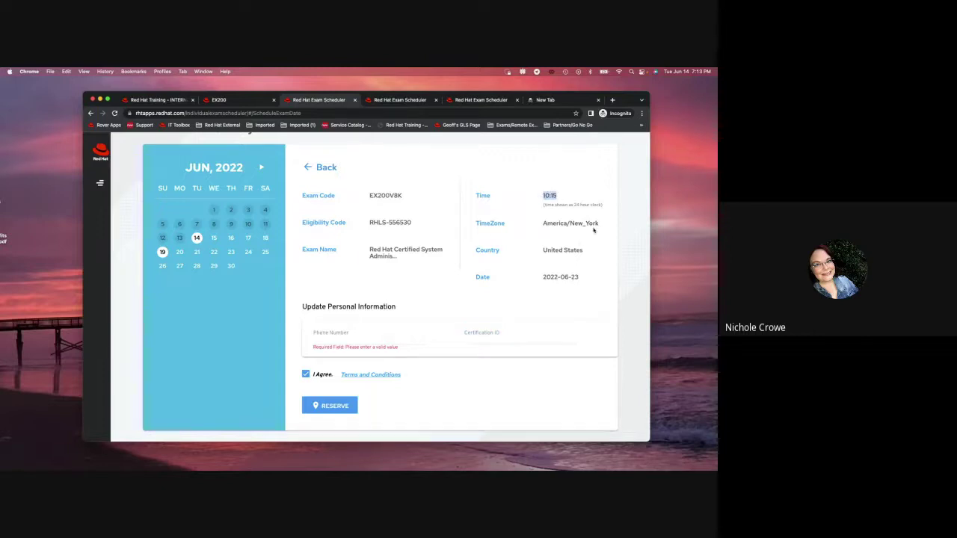
drag(600, 224, 537, 226)
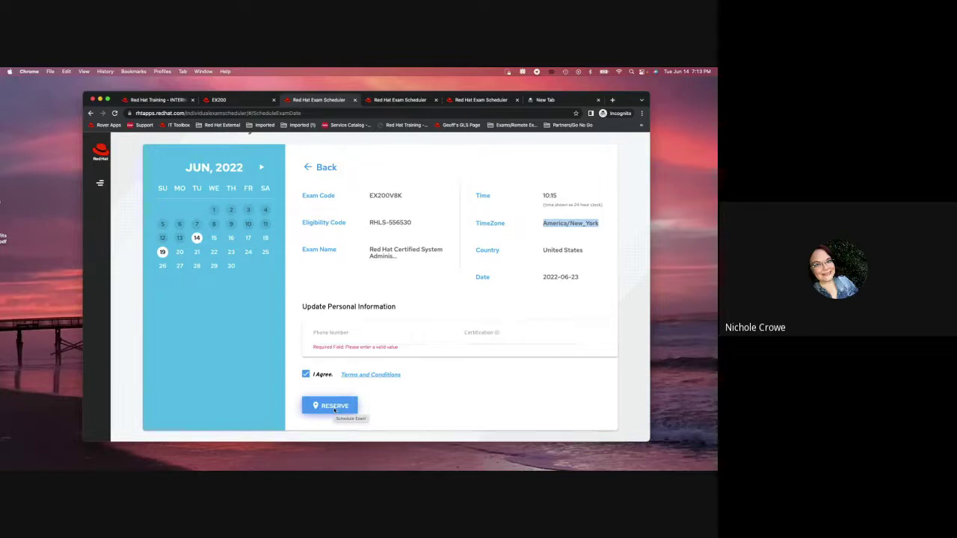
Leave the reservation details without reserving and return to the exam date selection
scroll(442, 310, up, 2)
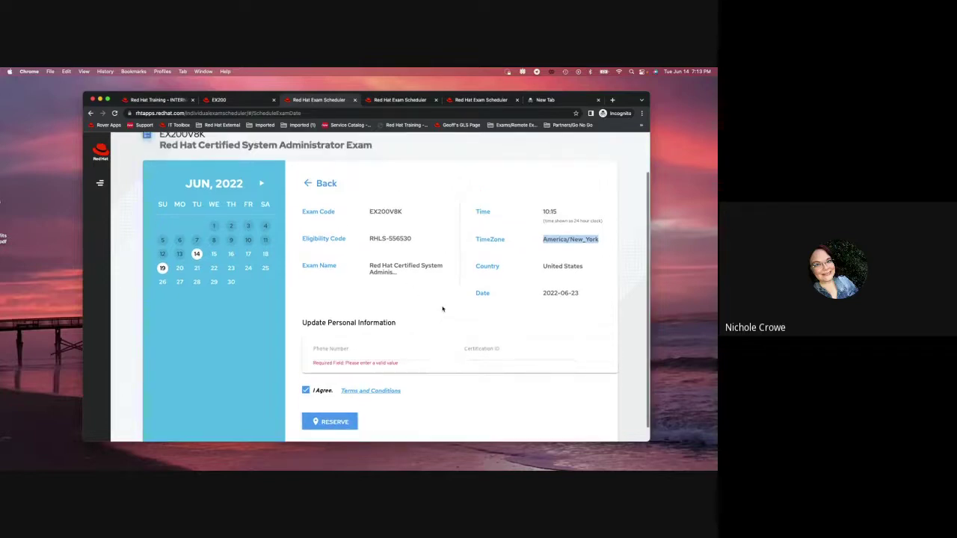
scroll(442, 309, up, 2)
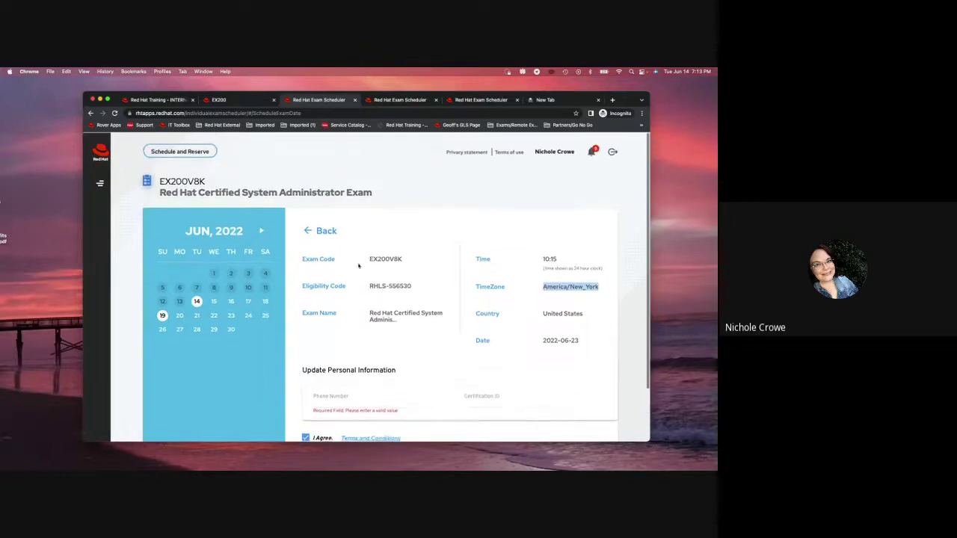
click(91, 113)
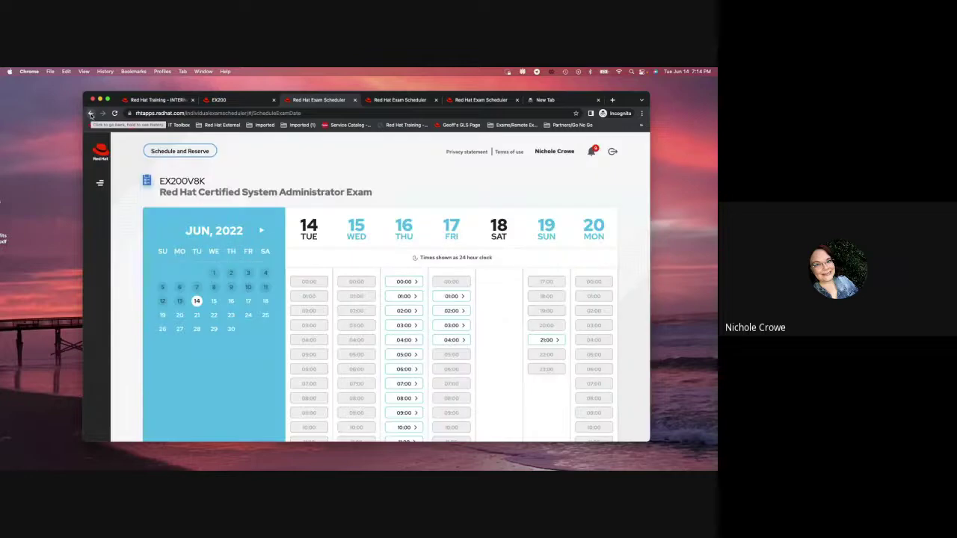
click(91, 112)
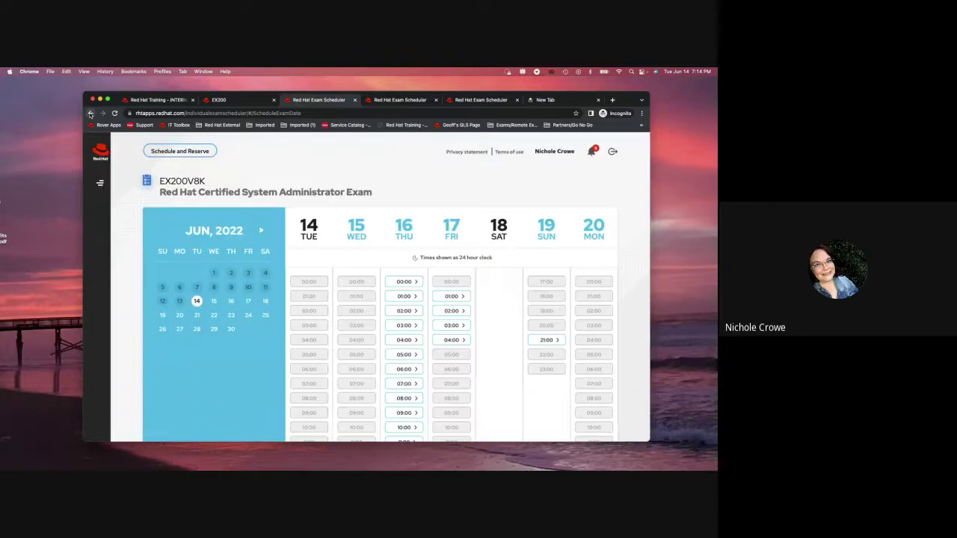
click(90, 114)
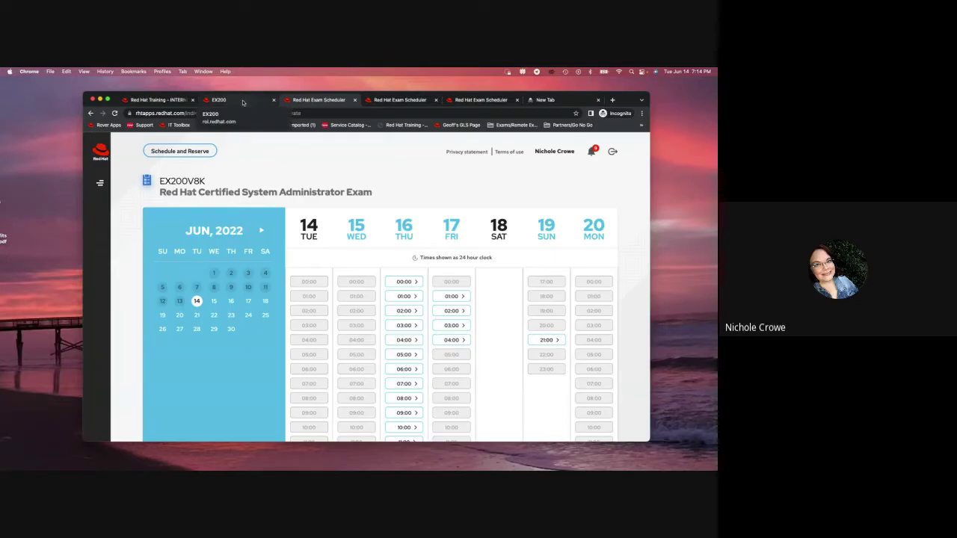
Reopen the exam scheduler from the EX200 exam page and open the EX200V8K exam for scheduling
click(243, 102)
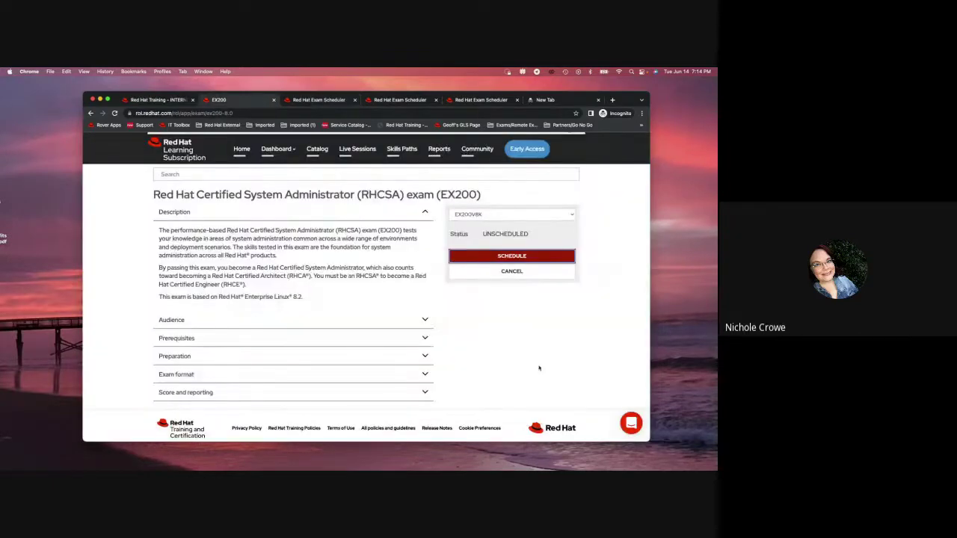
click(524, 257)
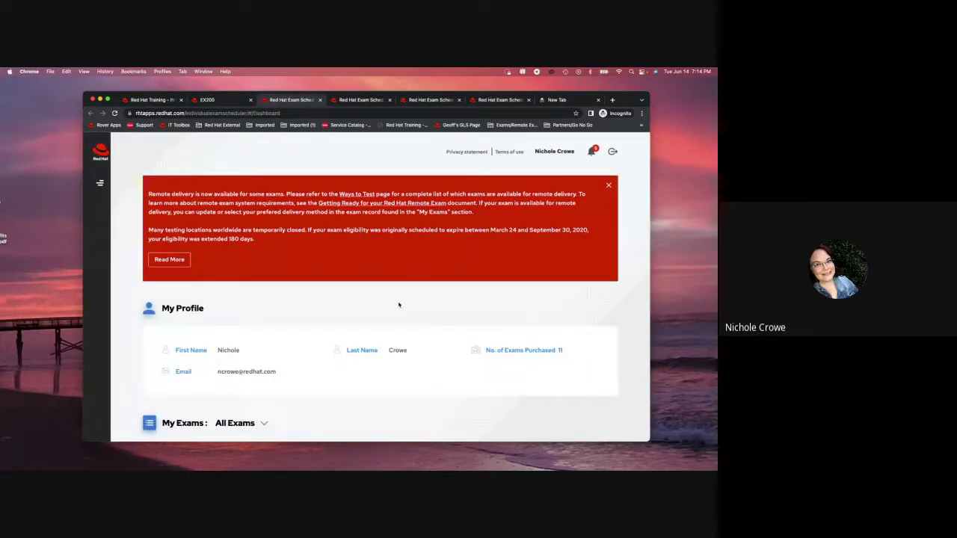
scroll(398, 305, down, 4)
scroll(399, 305, down, 5)
click(215, 329)
Set the country of the government-issued photo ID to United States and open the location search for a Testing Center exam
click(218, 331)
scroll(224, 381, down, 20)
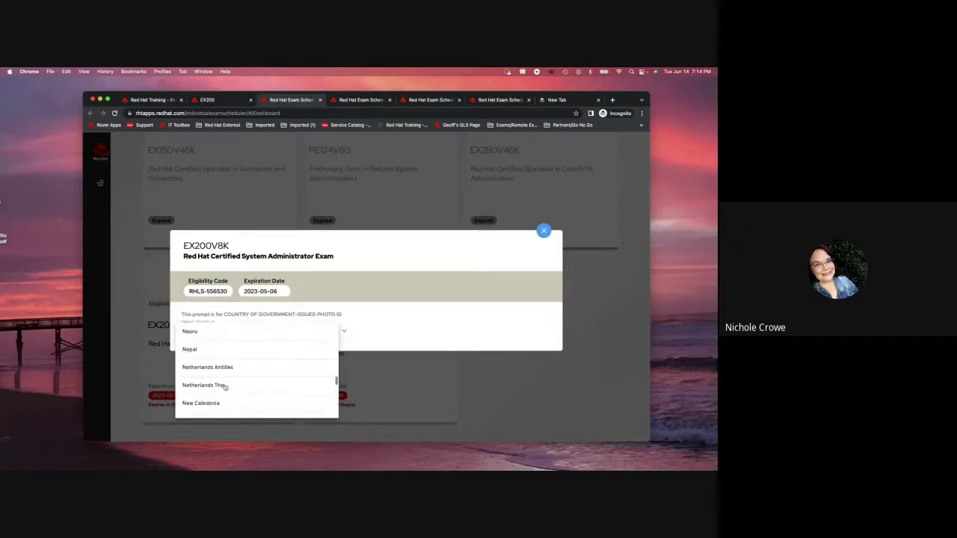
scroll(224, 386, down, 15)
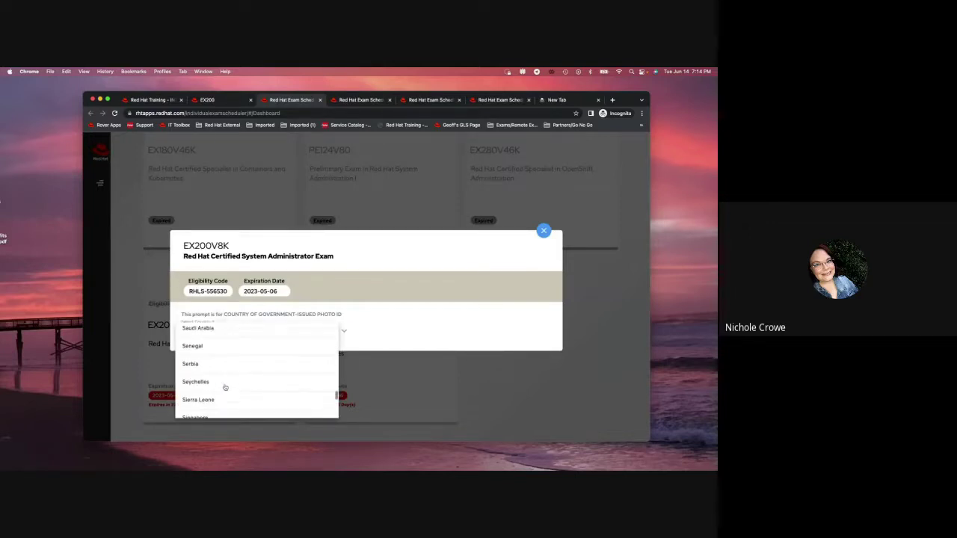
scroll(225, 387, down, 10)
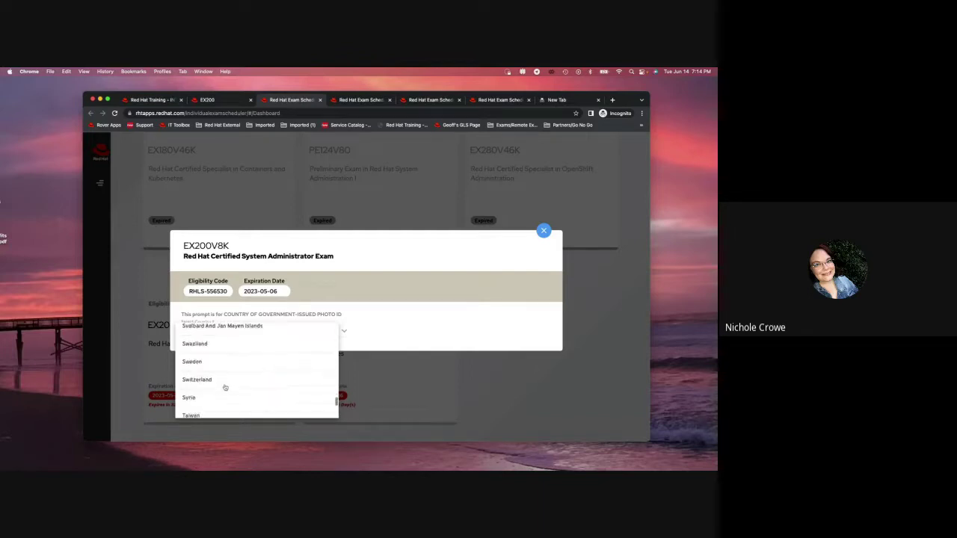
scroll(225, 388, down, 8)
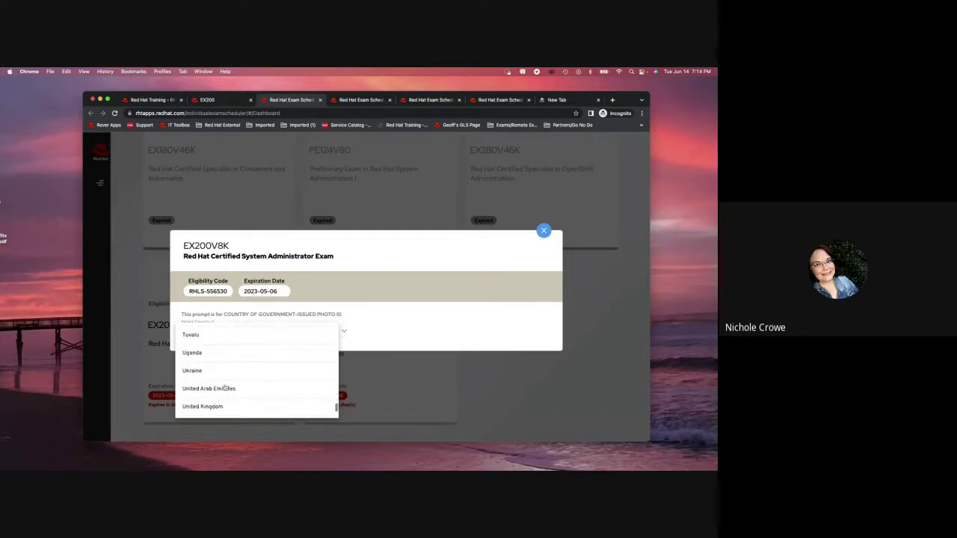
scroll(224, 389, down, 2)
click(221, 398)
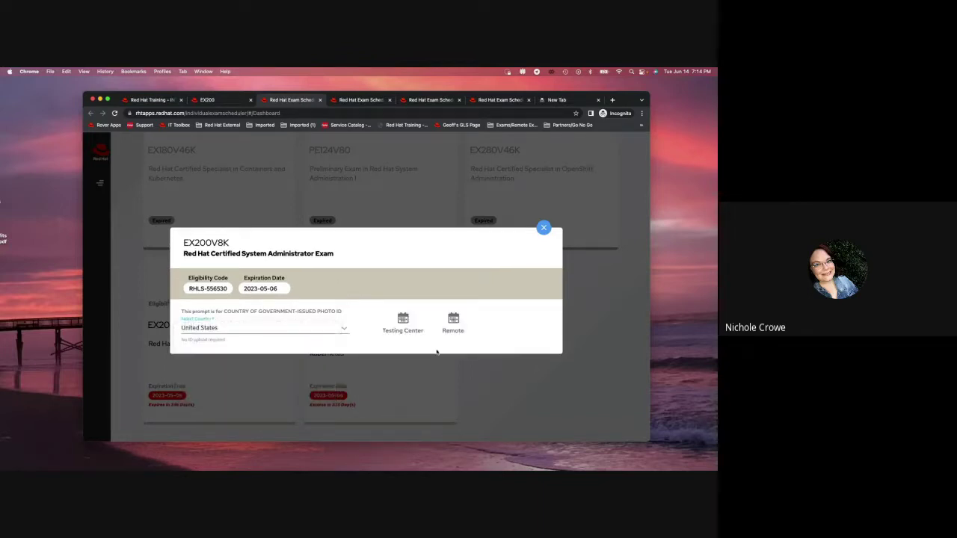
click(400, 323)
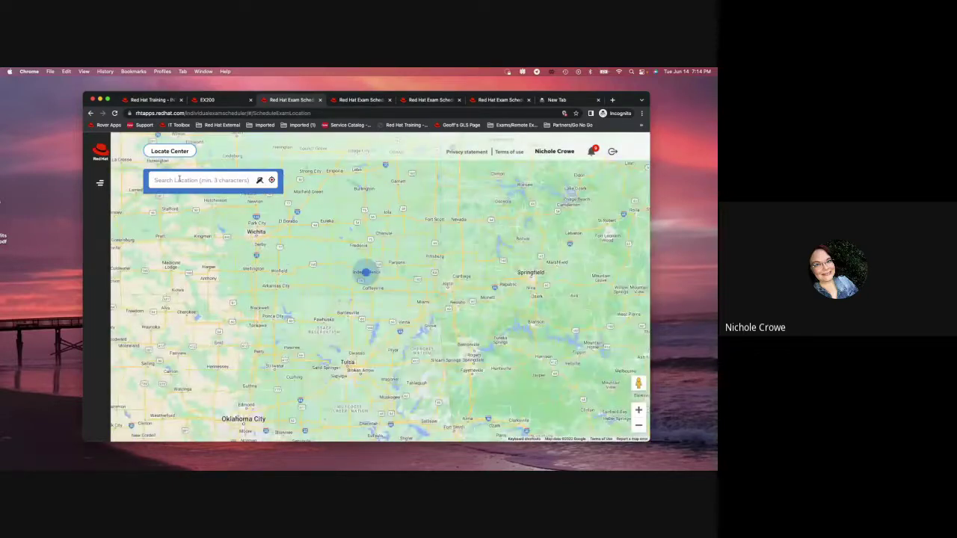
click(179, 180)
text(Nor)
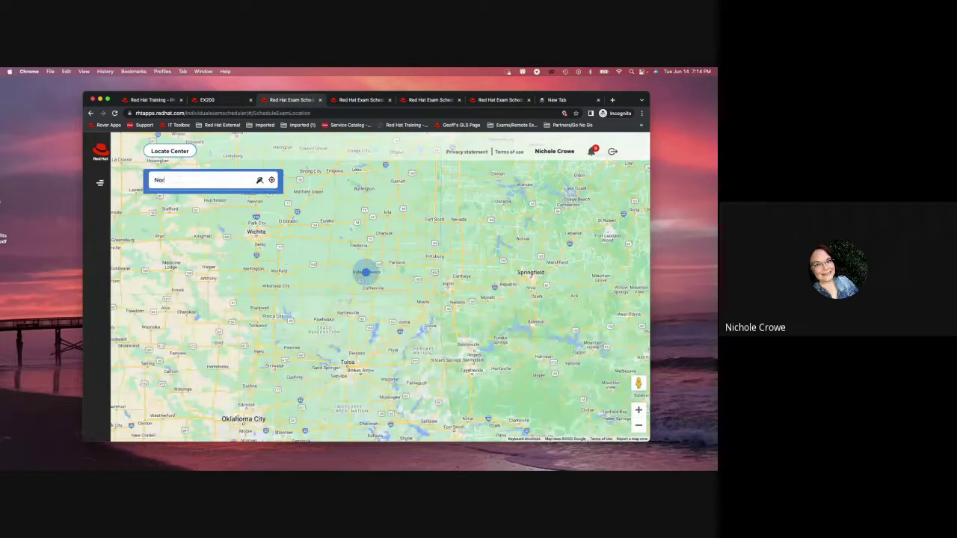
key(BackSpace)
key(BackSpace)
key(BackSpace)
Search the testing centers for Virginia and choose Sunset Learning Institute - Reston - 2011 for scheduling the exam
text(V)
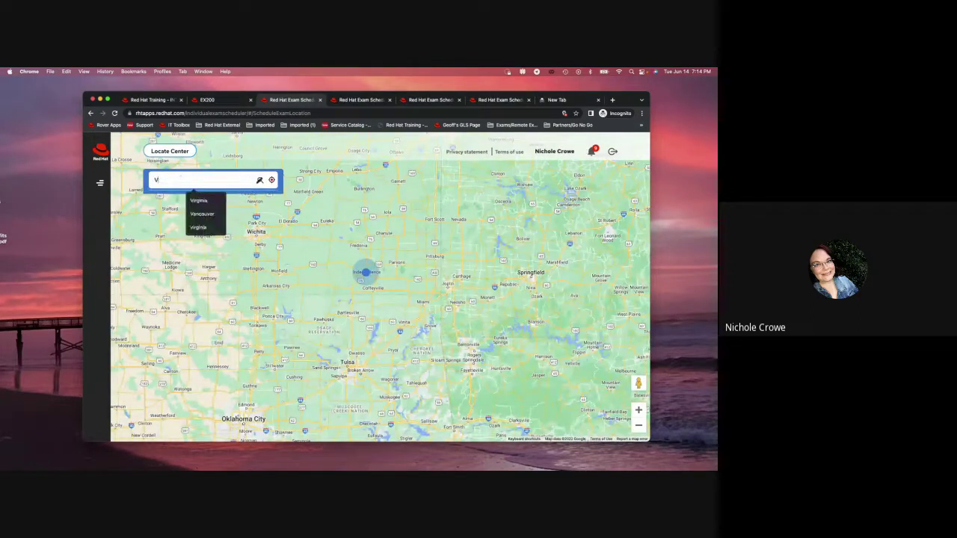
text(irginia)
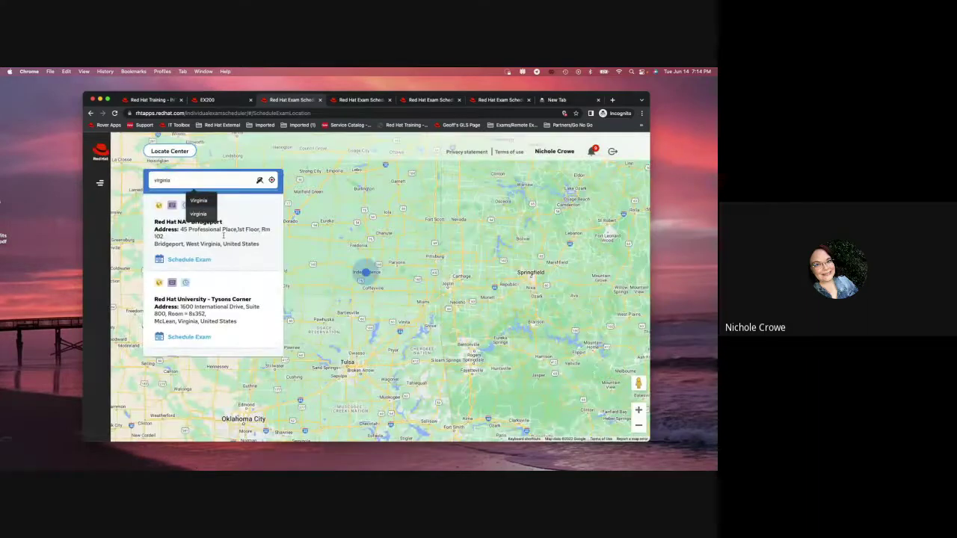
scroll(231, 258, down, 3)
scroll(233, 244, down, 2)
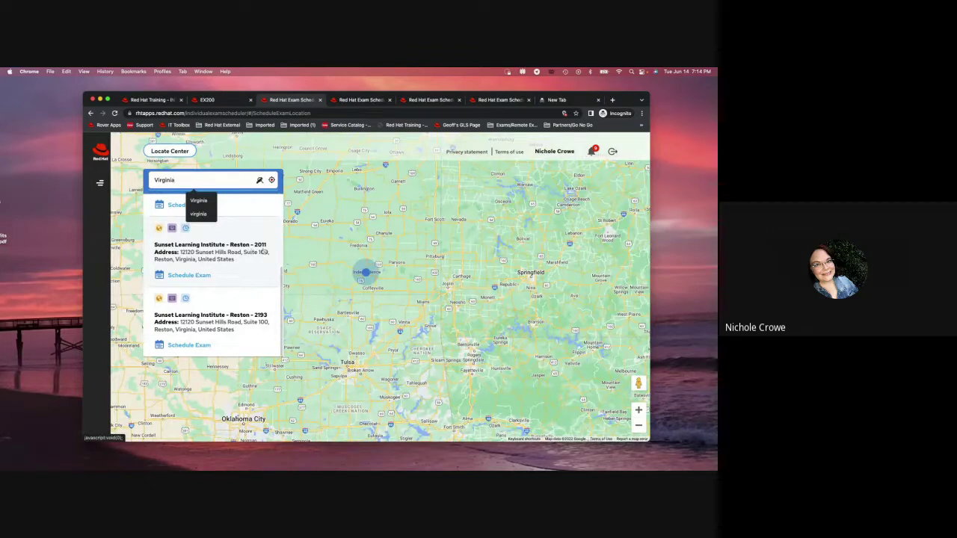
click(194, 279)
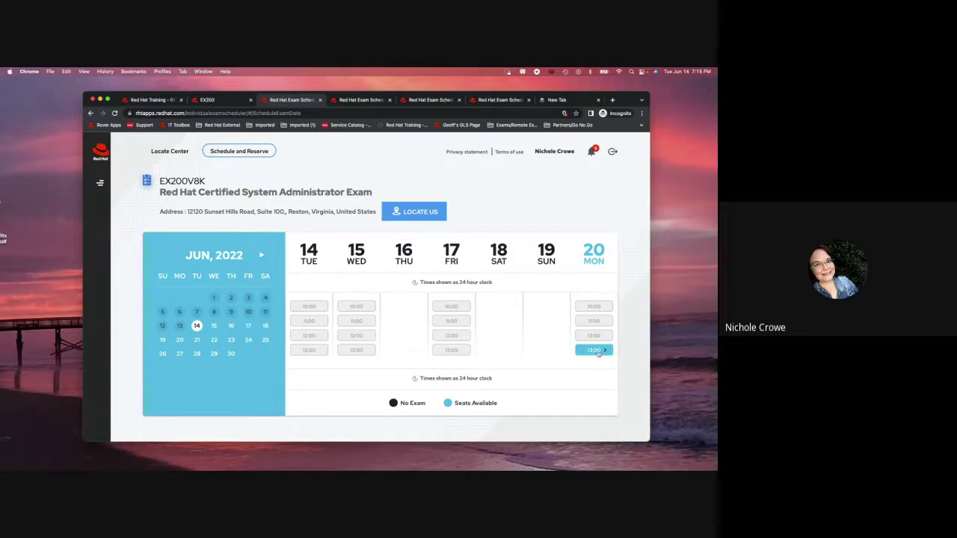
Browse the weeks starting June 19 and June 26, 2022, and choose the 10:00 time slot on Tuesday, June 28
click(162, 341)
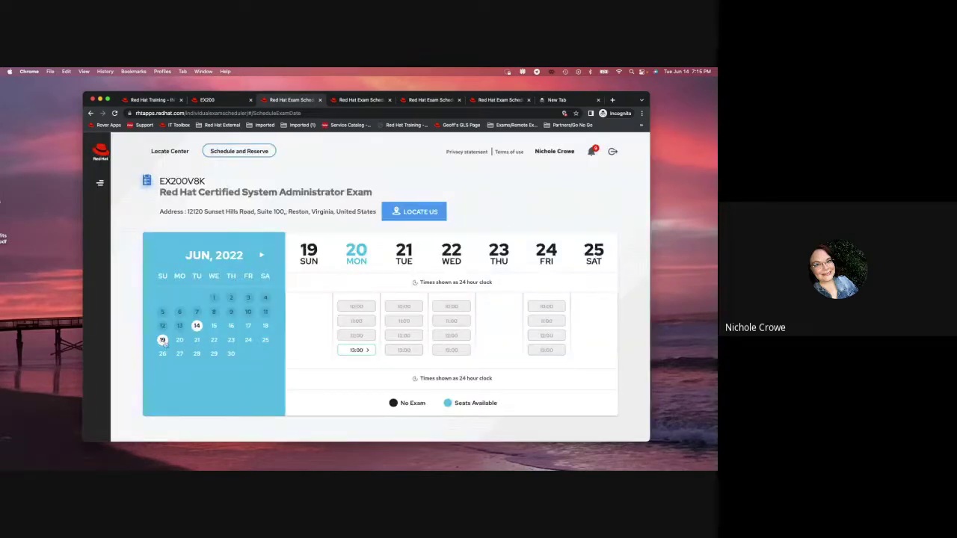
click(162, 355)
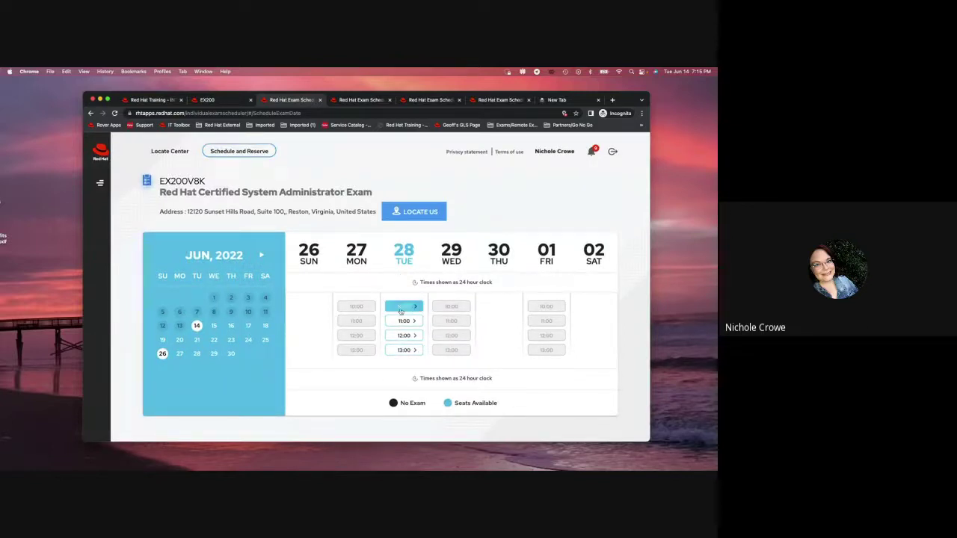
click(404, 307)
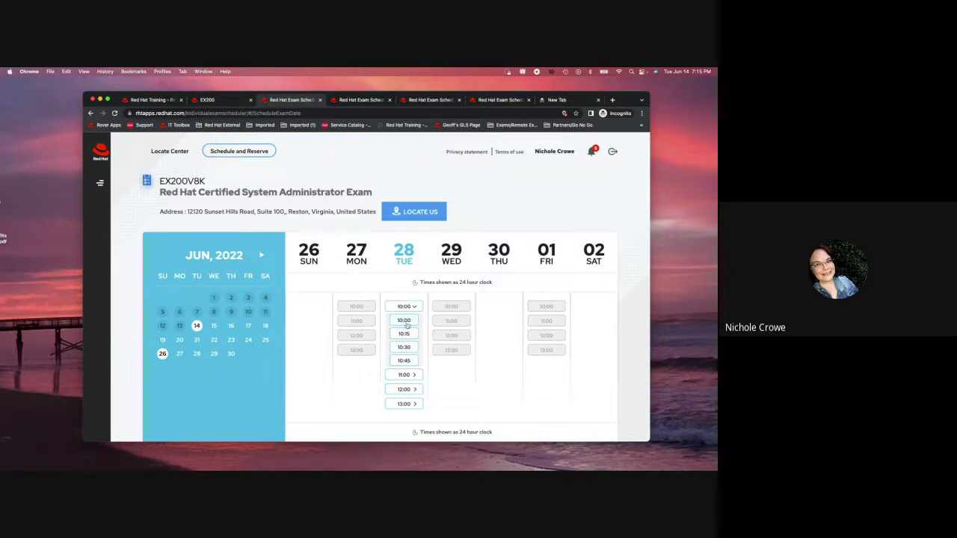
click(406, 323)
Agree to the terms and conditions for the testing center exam and review its reservation details
scroll(372, 343, down, 2)
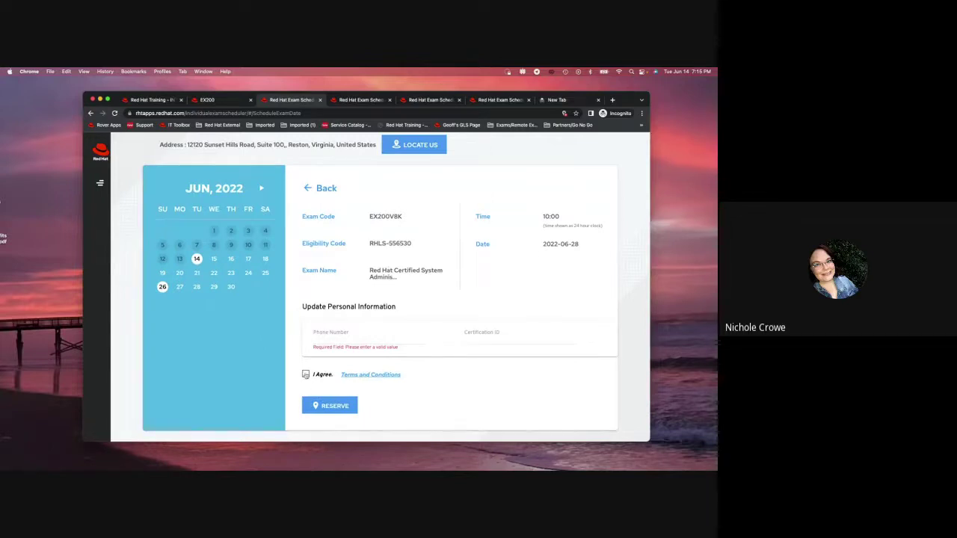
click(305, 374)
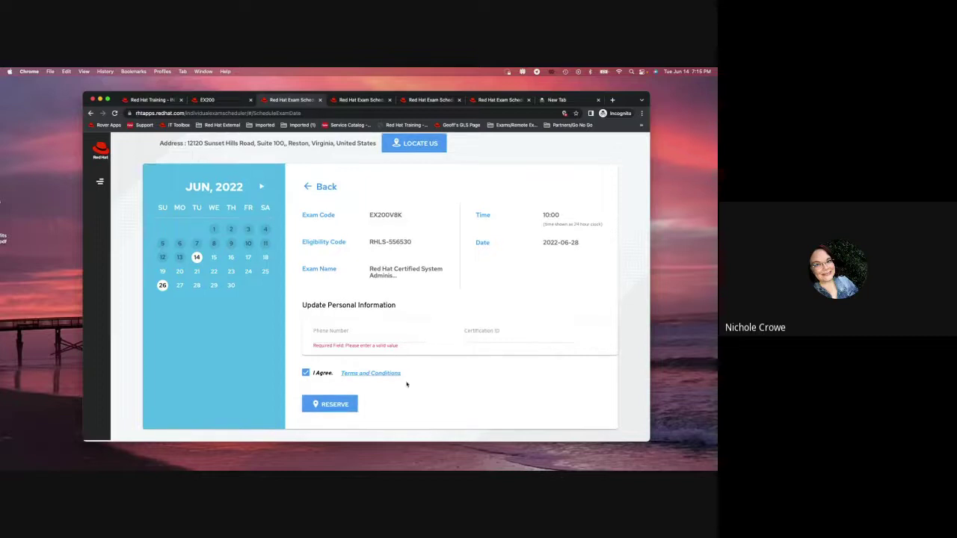
scroll(406, 385, up, 1)
scroll(406, 385, up, 2)
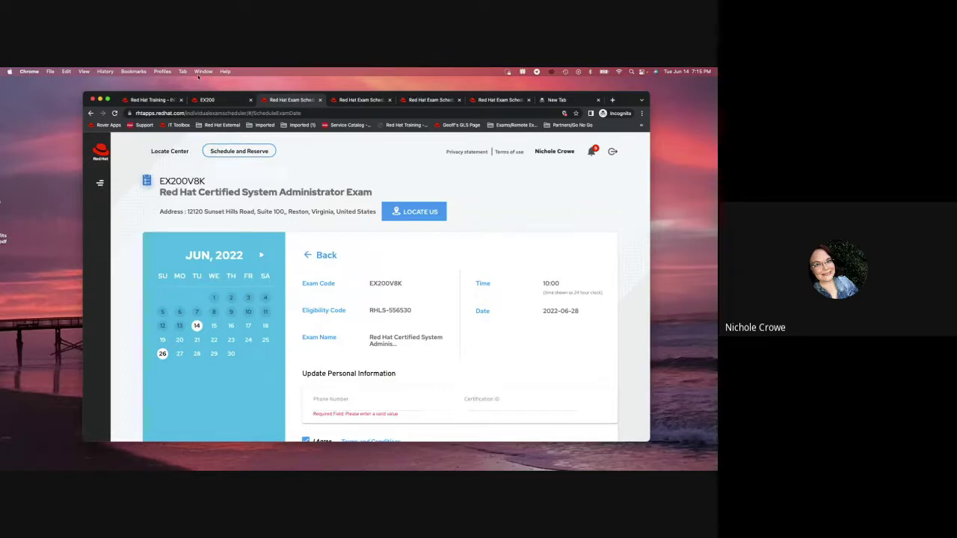
Return to the Red Hat Learning Subscription home page and examine the days remaining and exams used
click(220, 100)
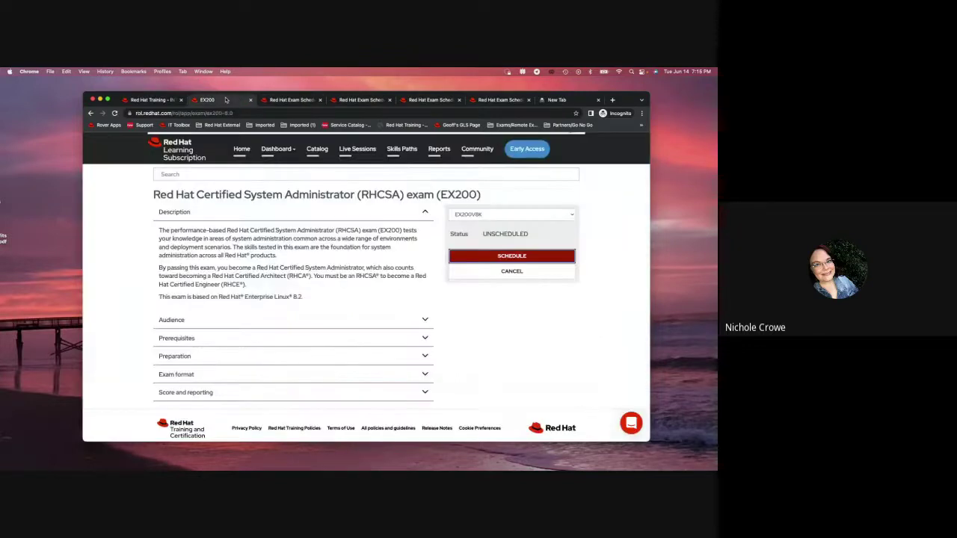
click(241, 154)
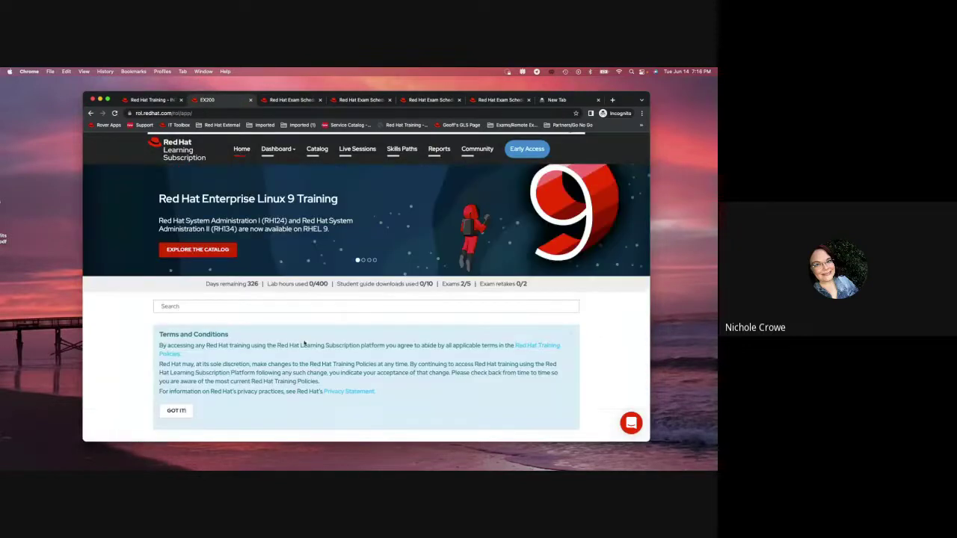
scroll(269, 274, down, 1)
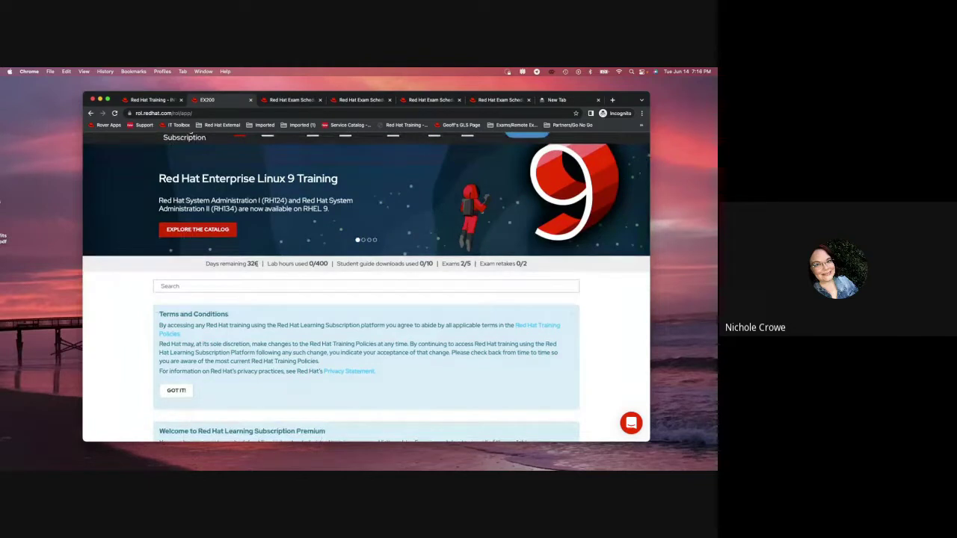
drag(258, 263, 206, 265)
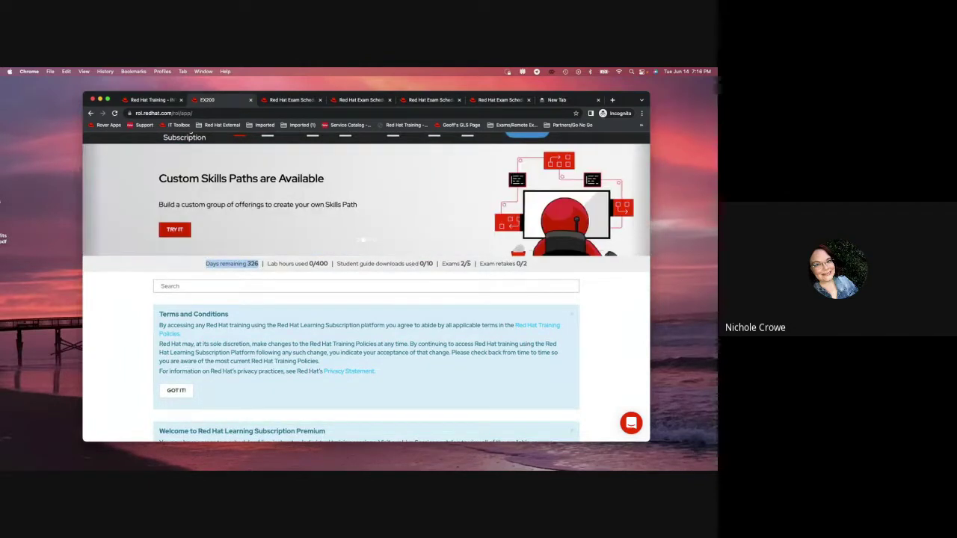
drag(471, 264, 442, 264)
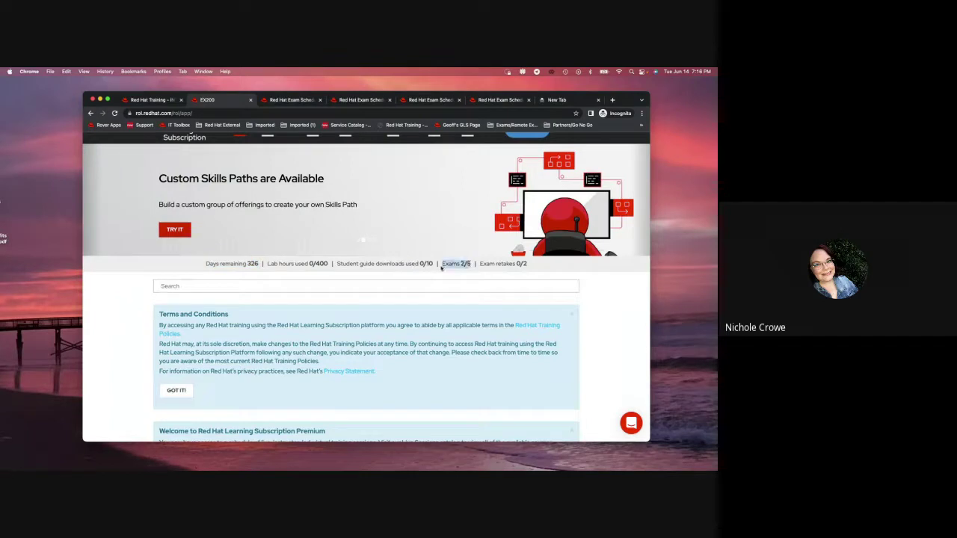